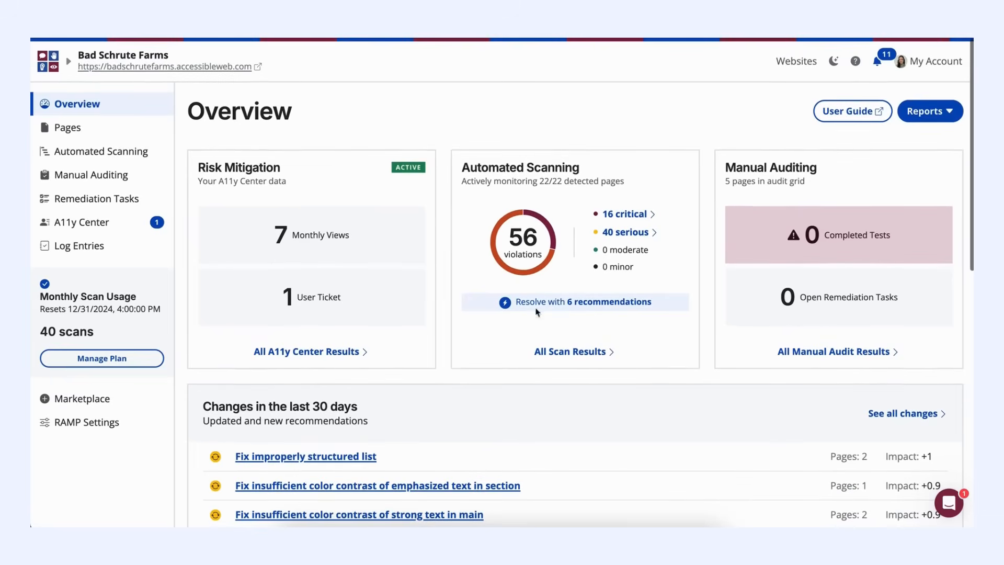
Open all automated scan results for the Bad Schrute Farms website and review the violations chart.
left_click(552, 350)
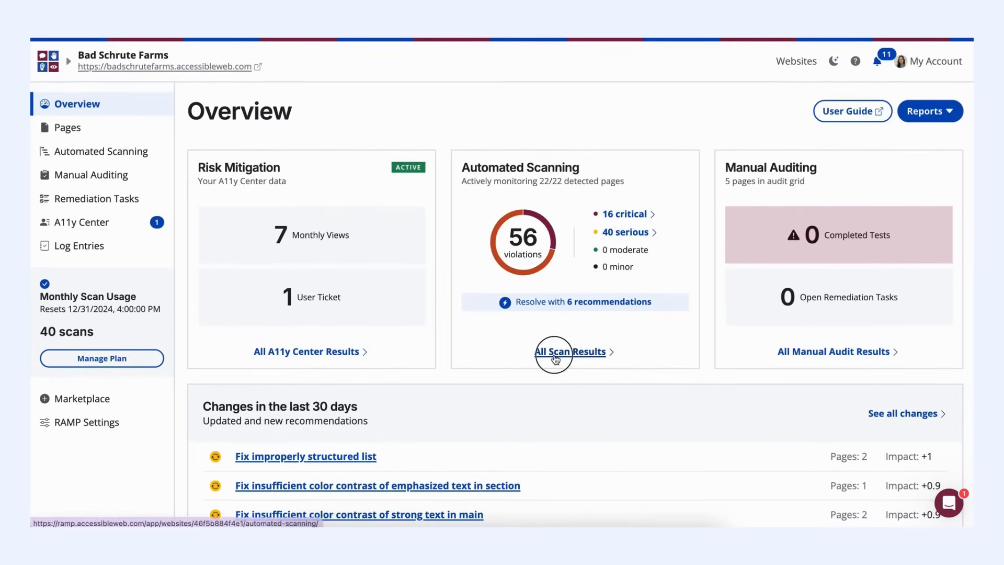
scroll(555, 358, "down", 3)
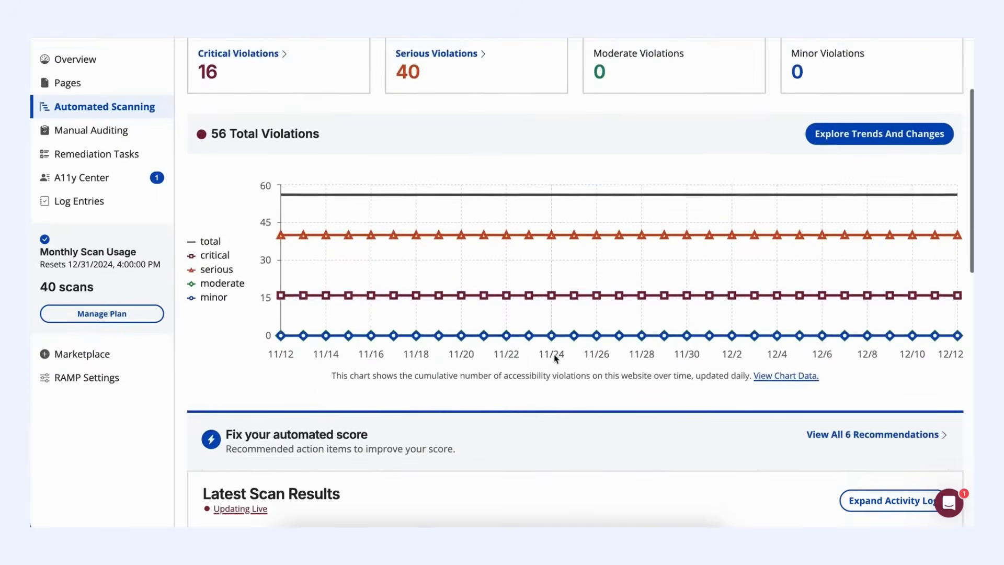
scroll(555, 359, "up", 3)
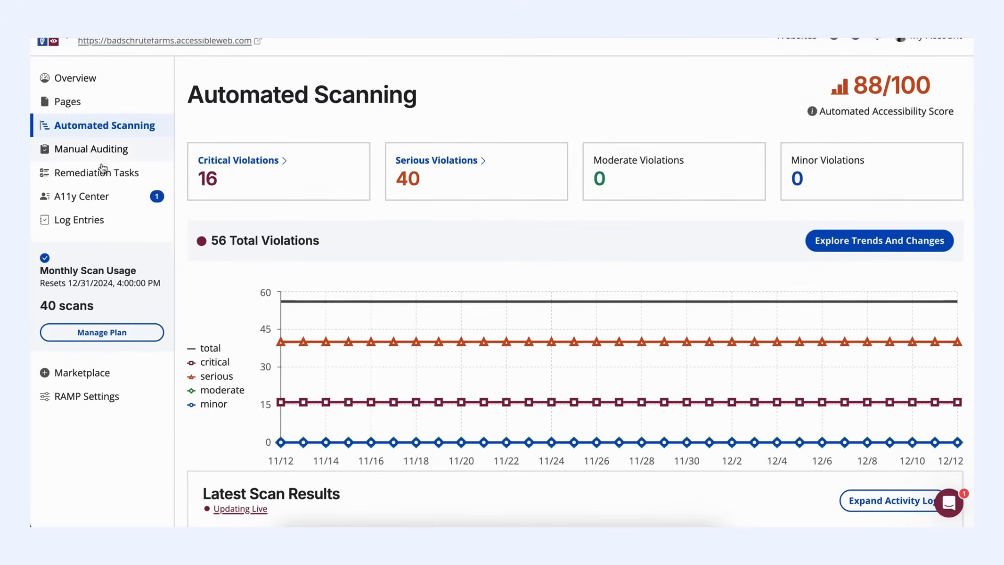
Open the website's remediation tasks and look through the task list.
left_click(101, 173)
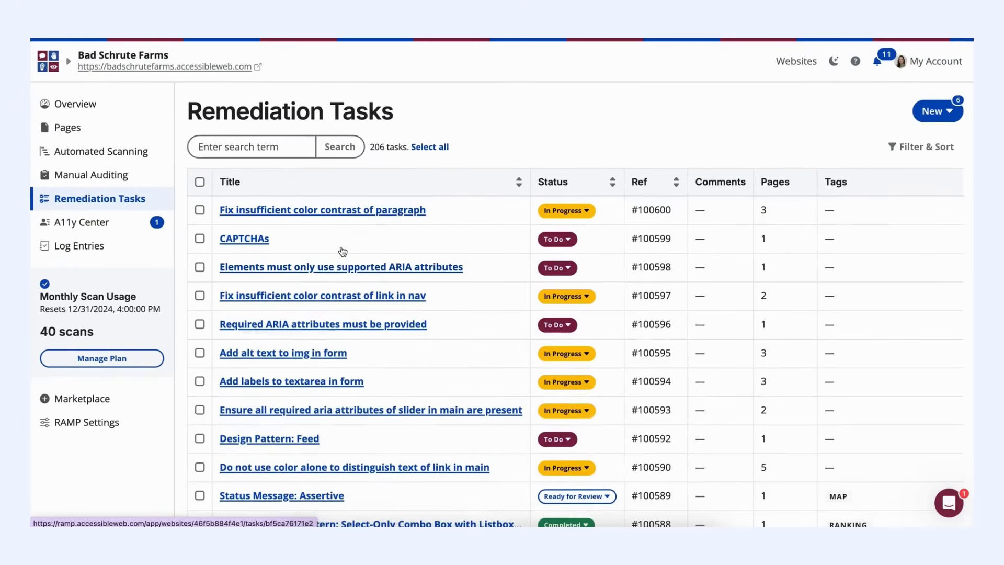
scroll(341, 252, "down", 3)
scroll(341, 252, "up", 4)
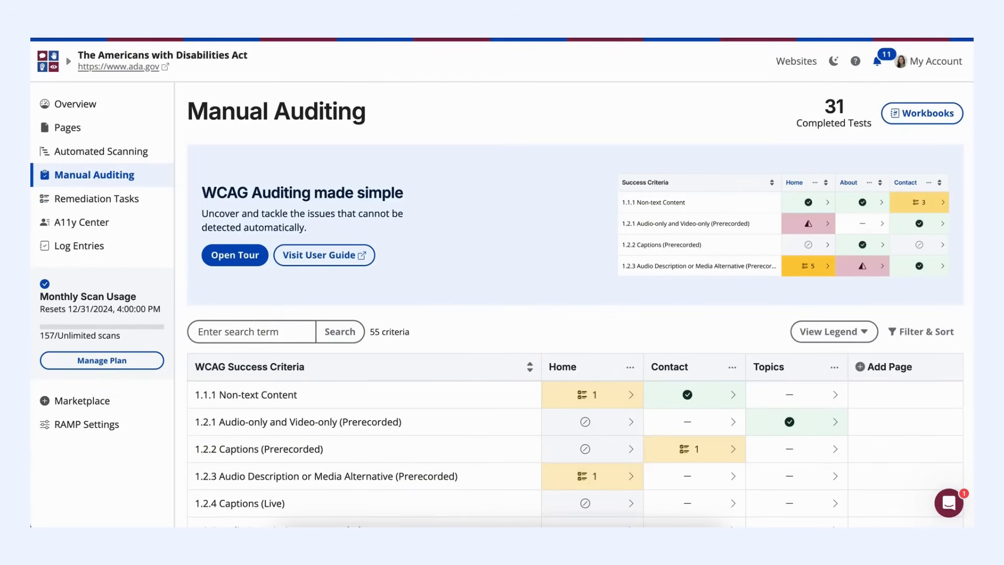
Examine the WCAG success criteria grid and its page statuses in Manual Auditing for the Americans with Disabilities Act website.
scroll(503, 394, "down", 4)
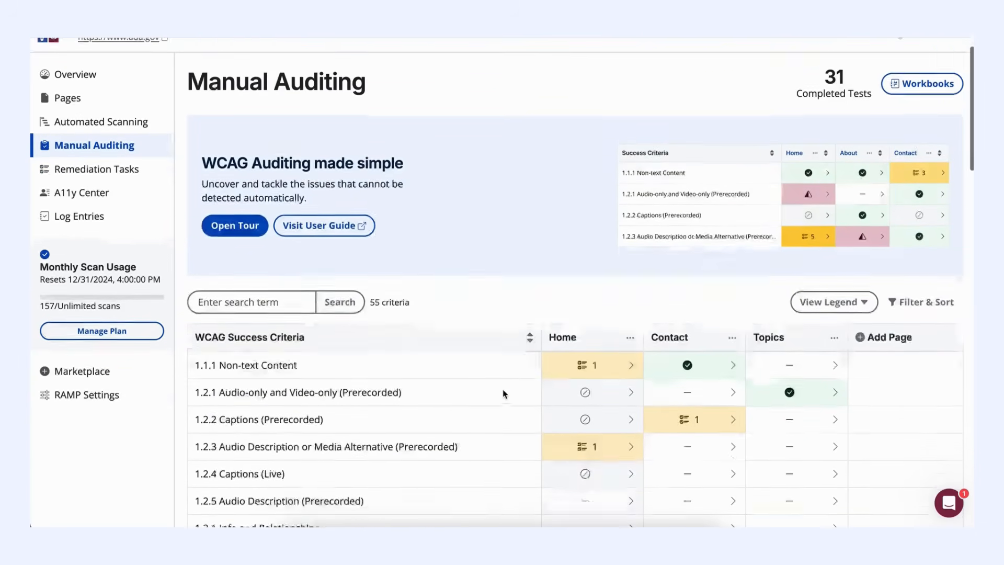
scroll(503, 392, "down", 2)
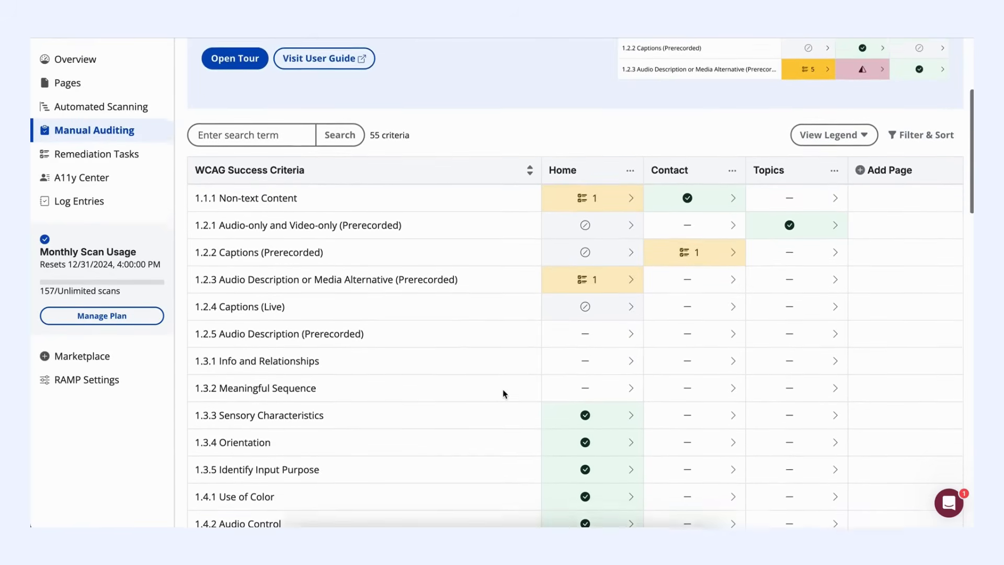
scroll(503, 394, "down", 2)
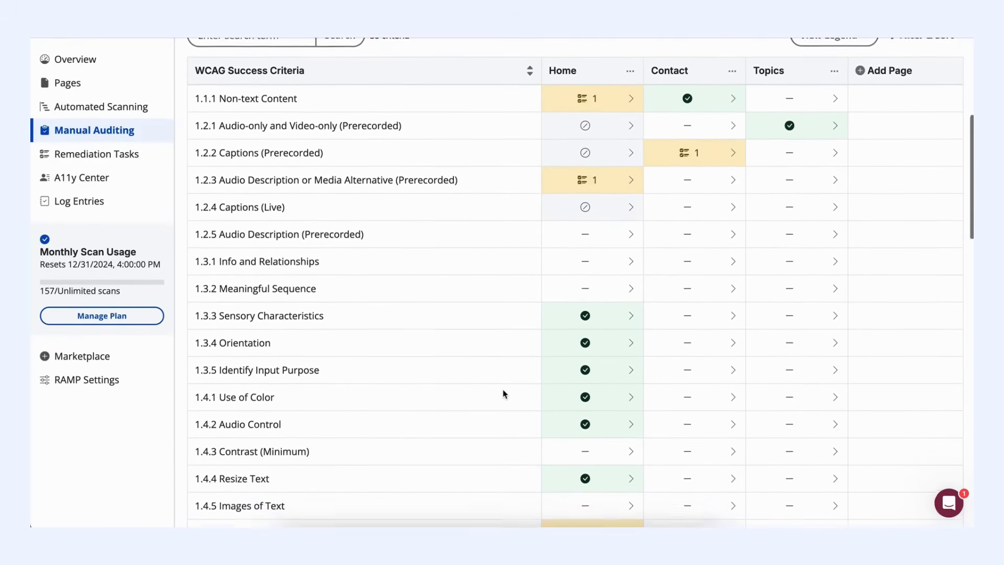
scroll(503, 393, "down", 3)
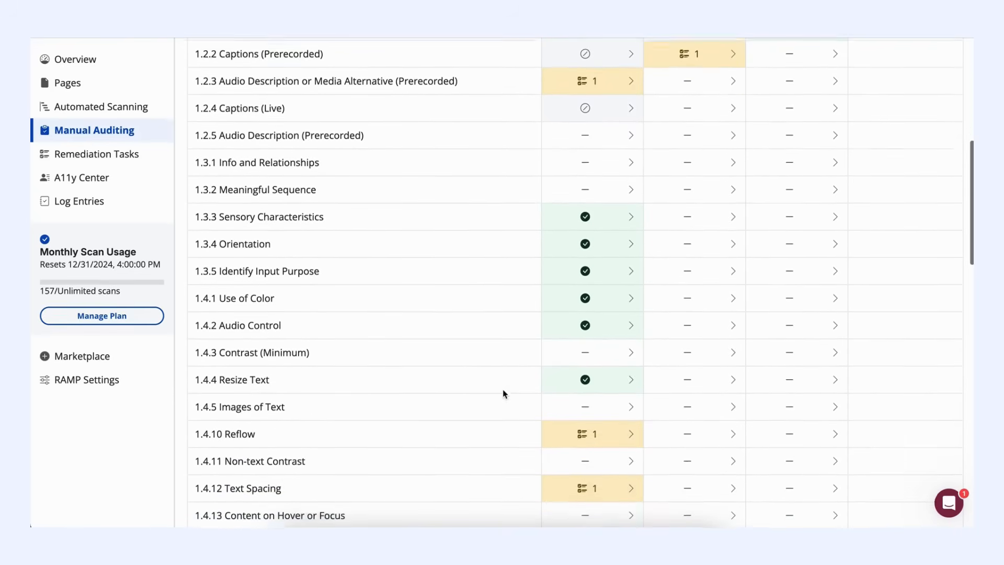
scroll(503, 393, "down", 2)
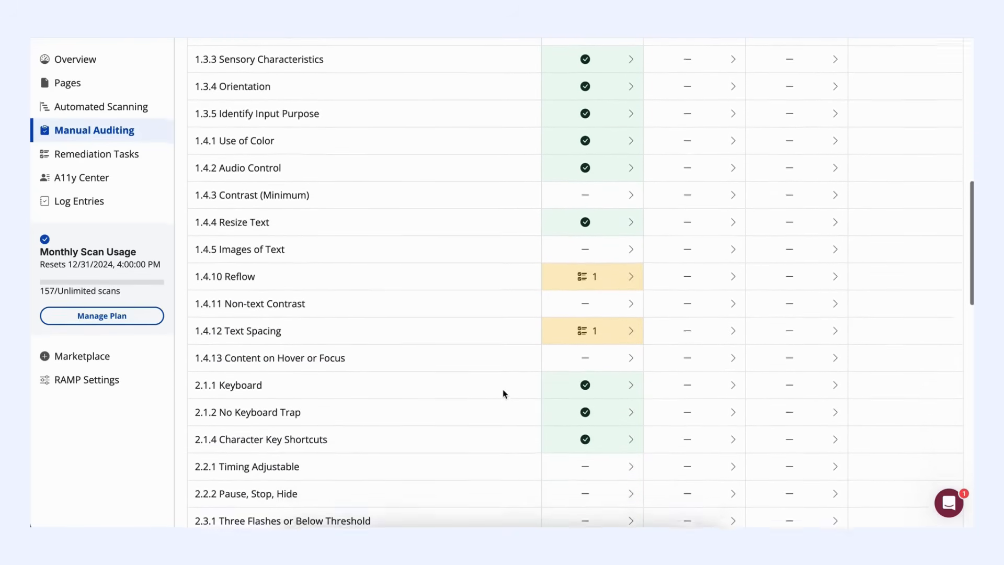
scroll(503, 393, "up", 2)
scroll(503, 391, "up", 6)
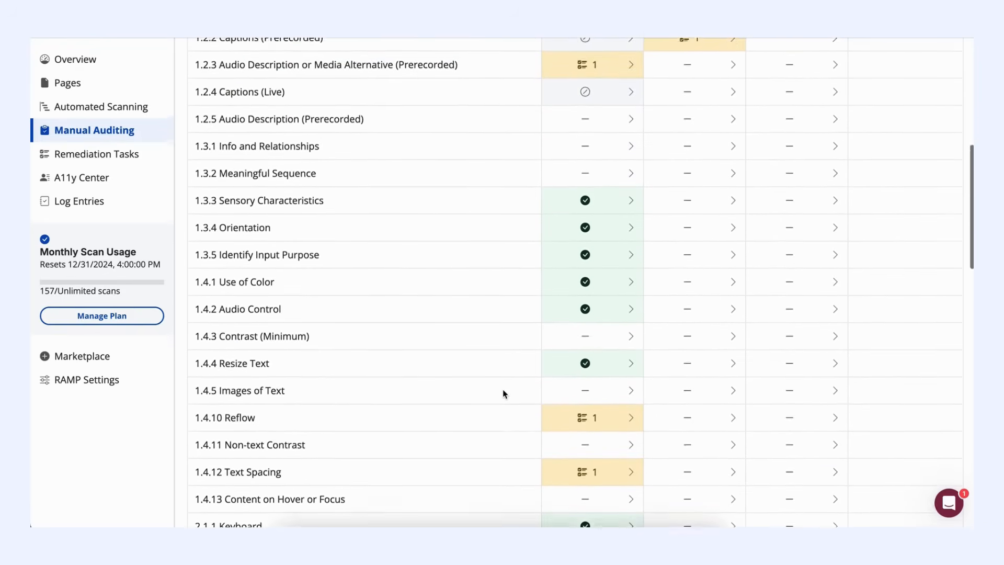
scroll(504, 393, "up", 4)
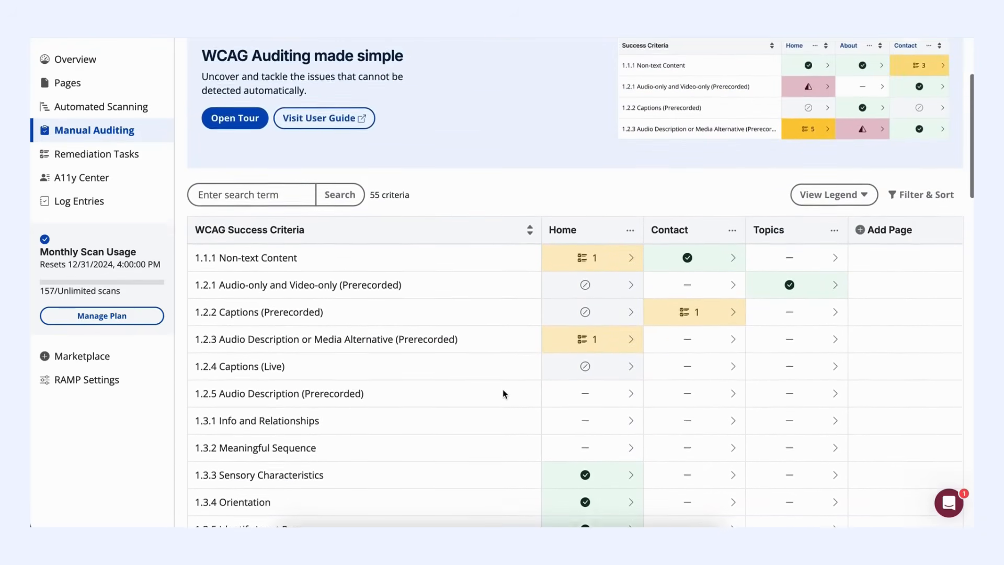
scroll(504, 390, "up", 1)
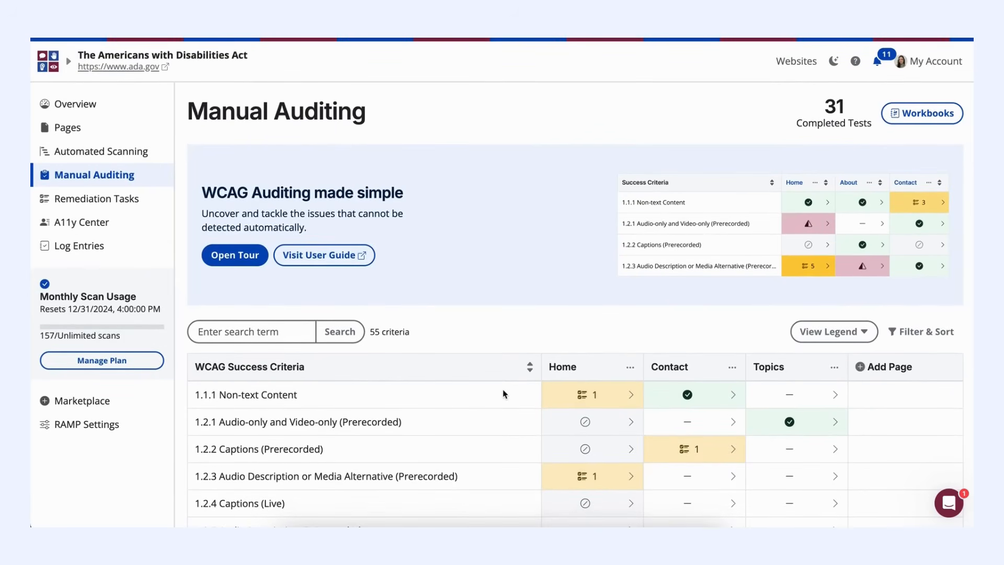
Show the legend explaining the status symbols of the audit grid, and close it again.
scroll(503, 391, "down", 3)
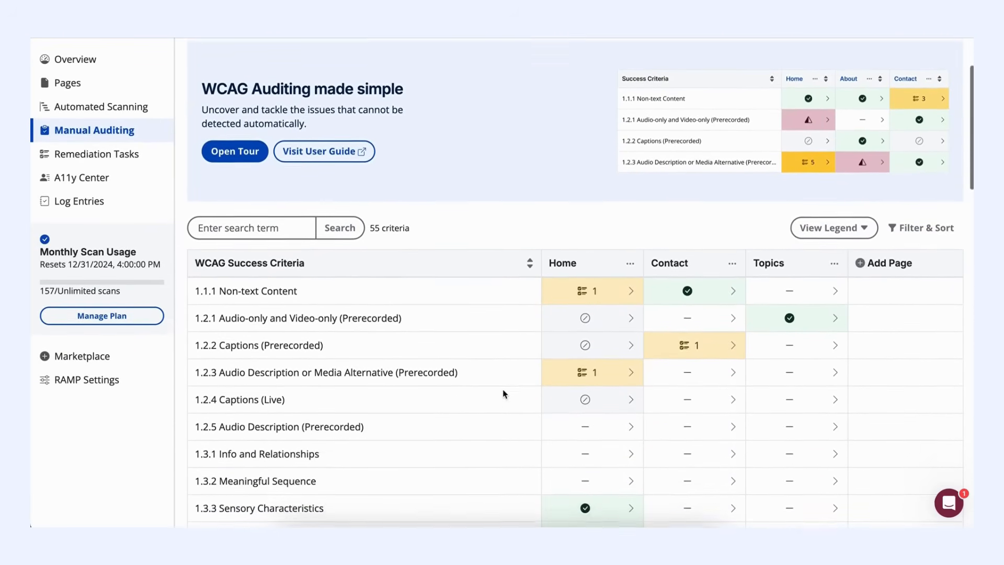
scroll(503, 391, "down", 1)
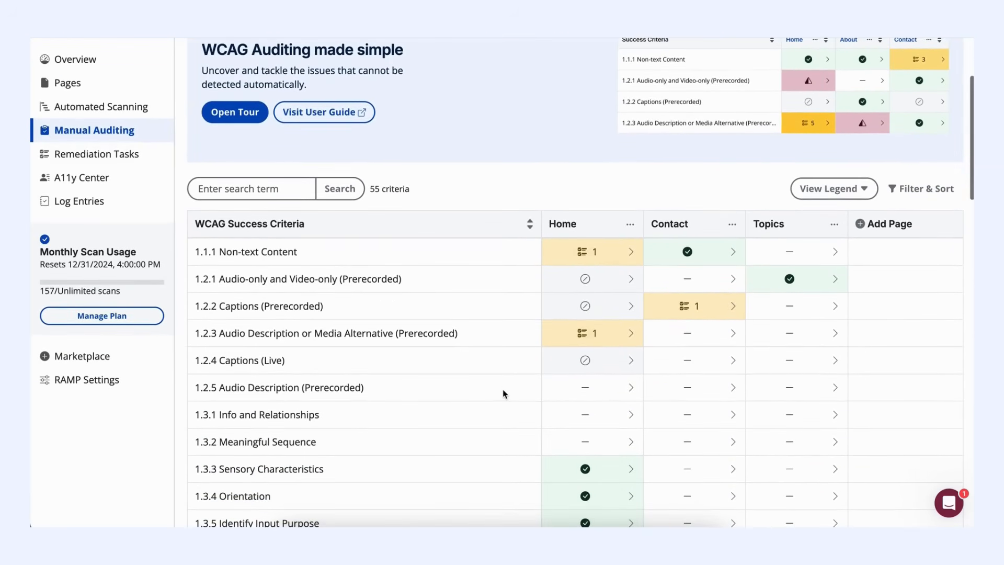
scroll(504, 389, "down", 1)
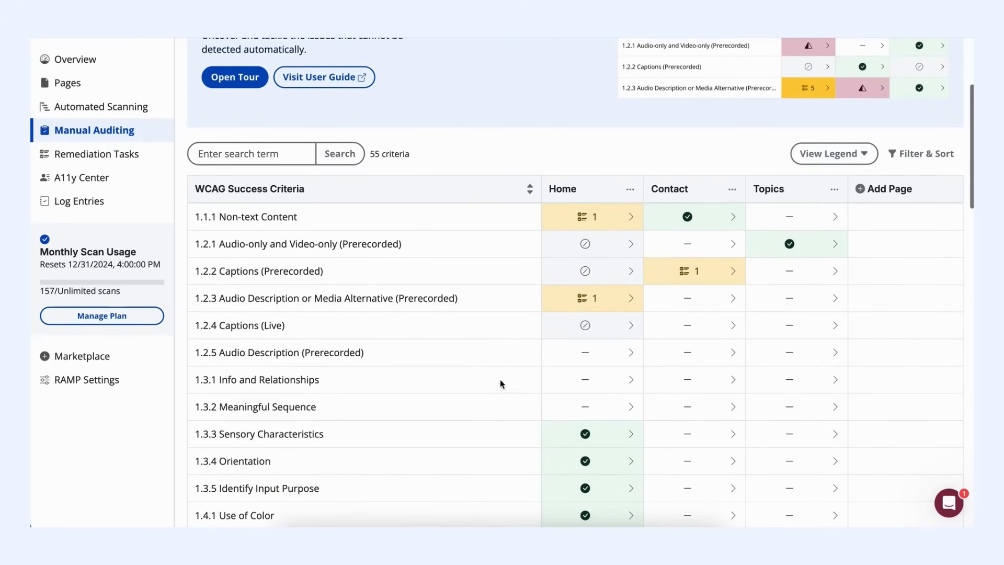
left_click(851, 155)
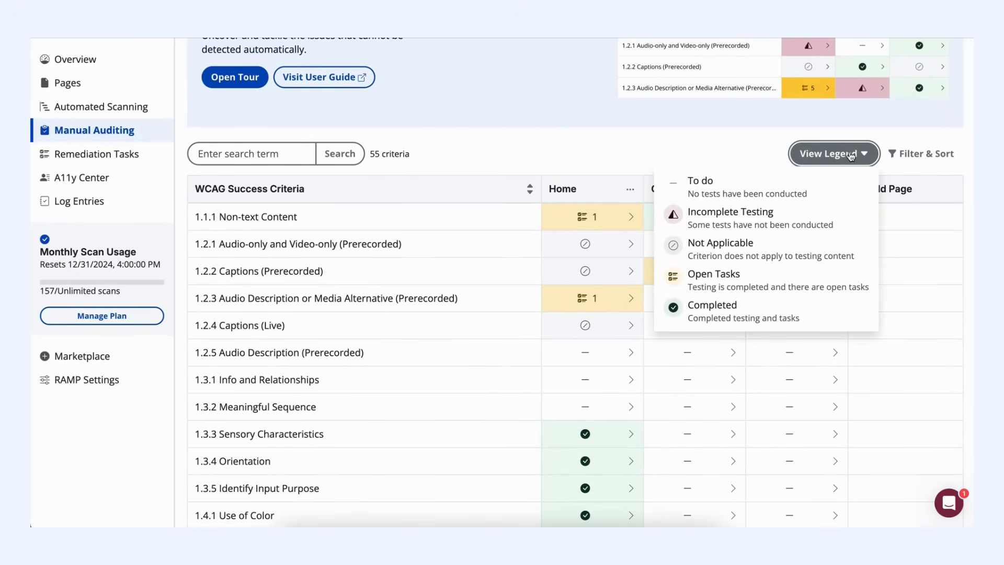
left_click(851, 155)
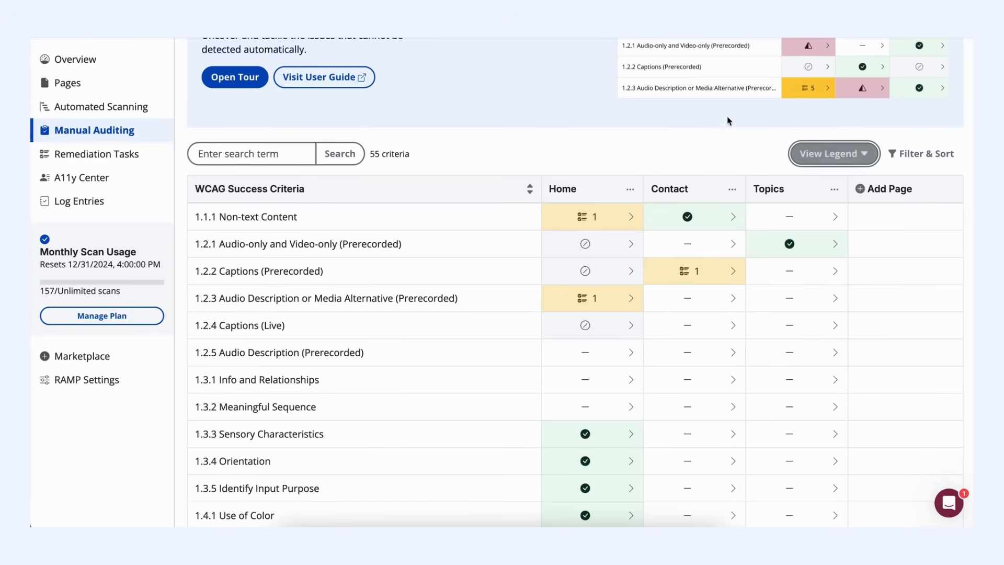
Launch the 5 tests of criterion 1.1.1 Non-text Content for the Home page and move the helper extension window off the page heading.
left_click(590, 216)
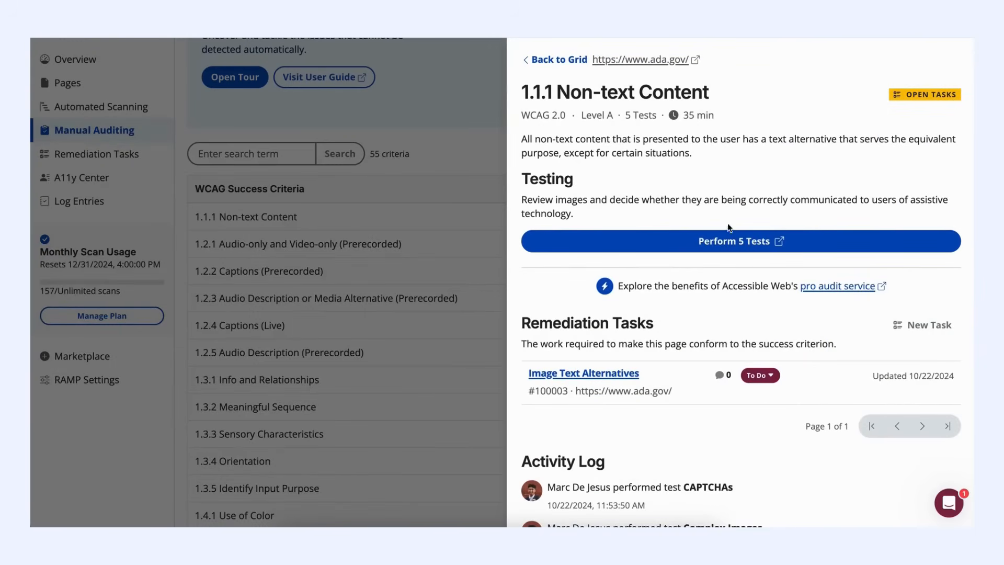
left_click(717, 248)
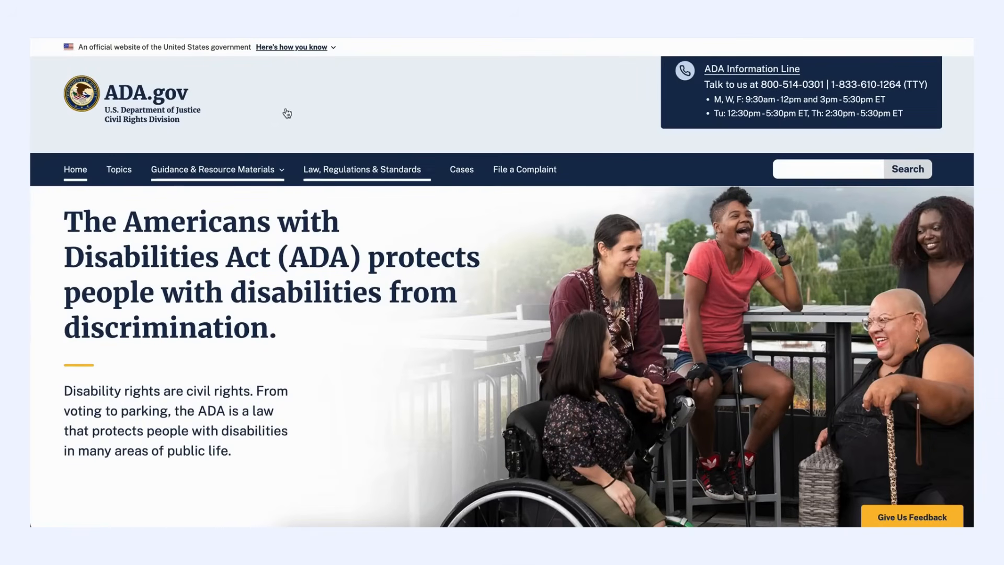
left_click(239, 314)
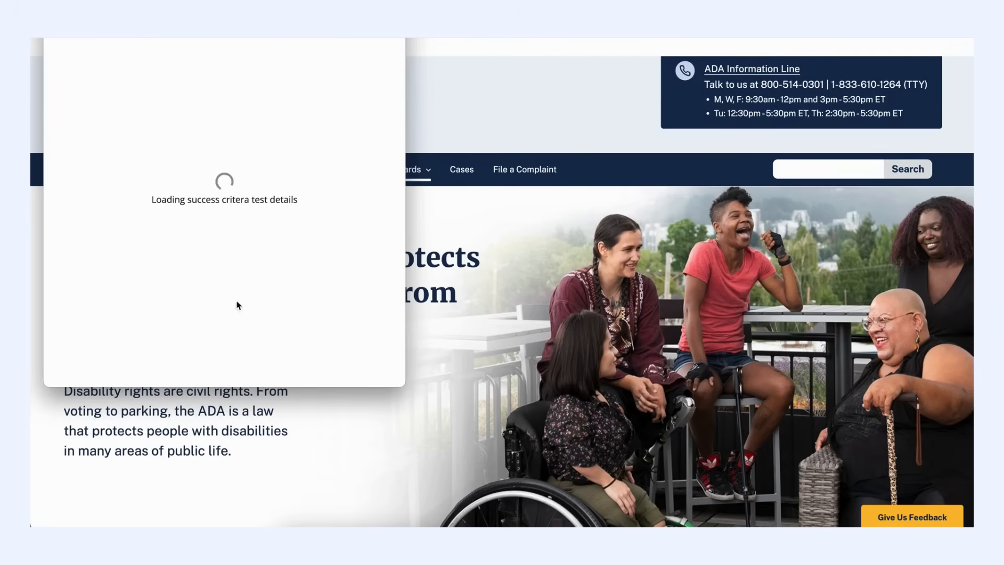
left_click_drag(248, 39, 814, 51)
Review the 1.1.1 Non-text Content test list and the Image Function audit instructions in the helper extension.
scroll(792, 277, "down", 3)
scroll(792, 278, "down", 5)
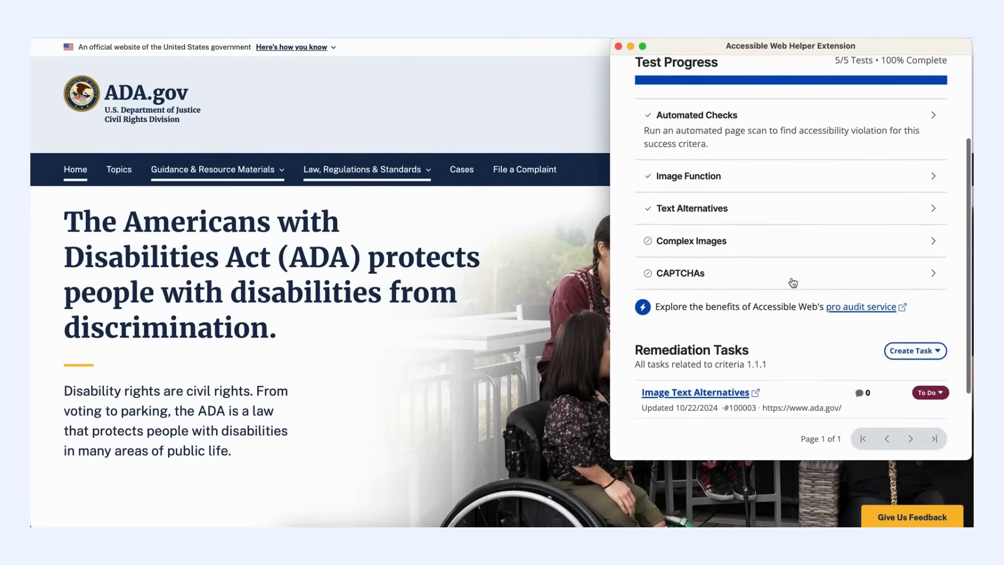
scroll(792, 278, "up", 3)
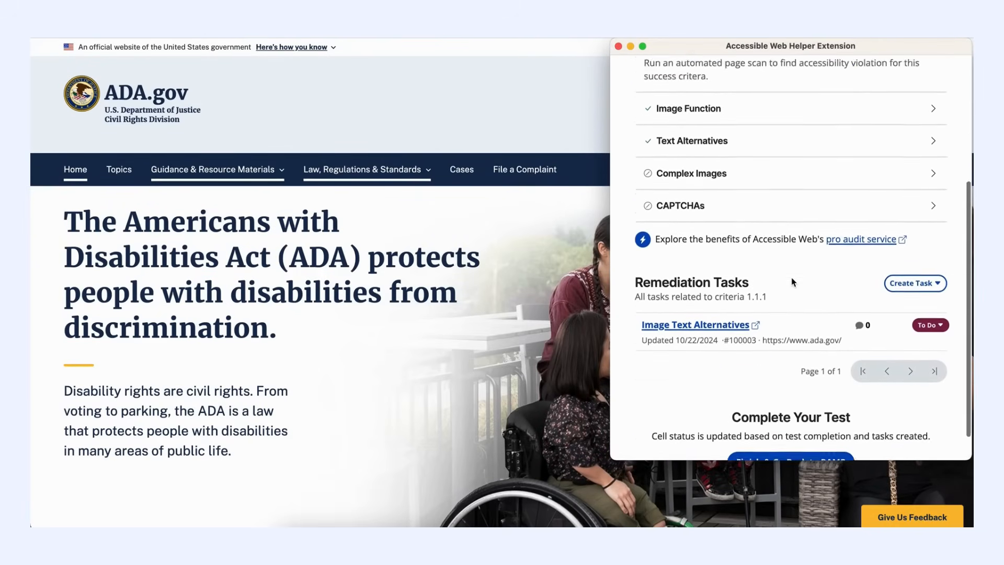
left_click(708, 198)
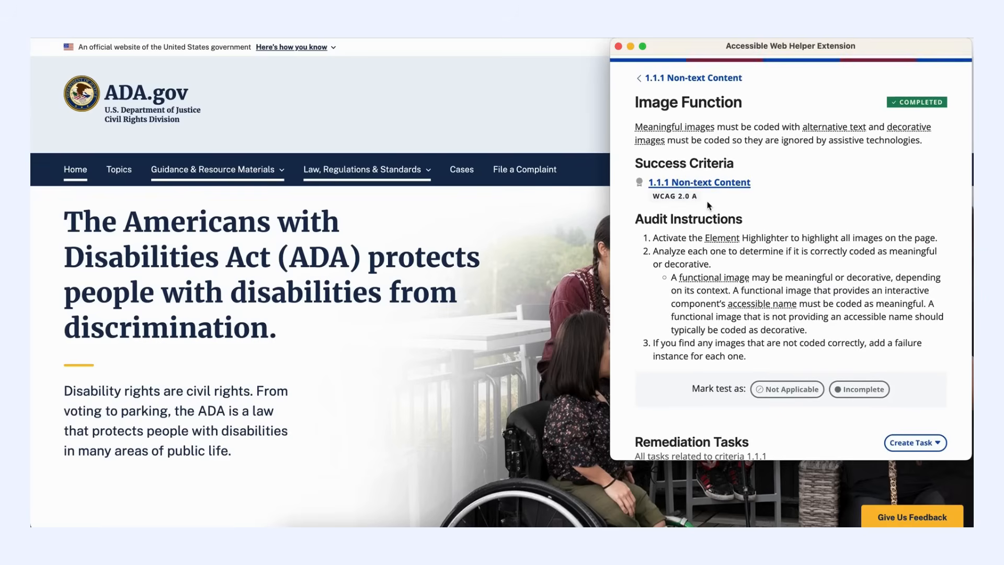
left_click(660, 74)
scroll(758, 283, "down", 5)
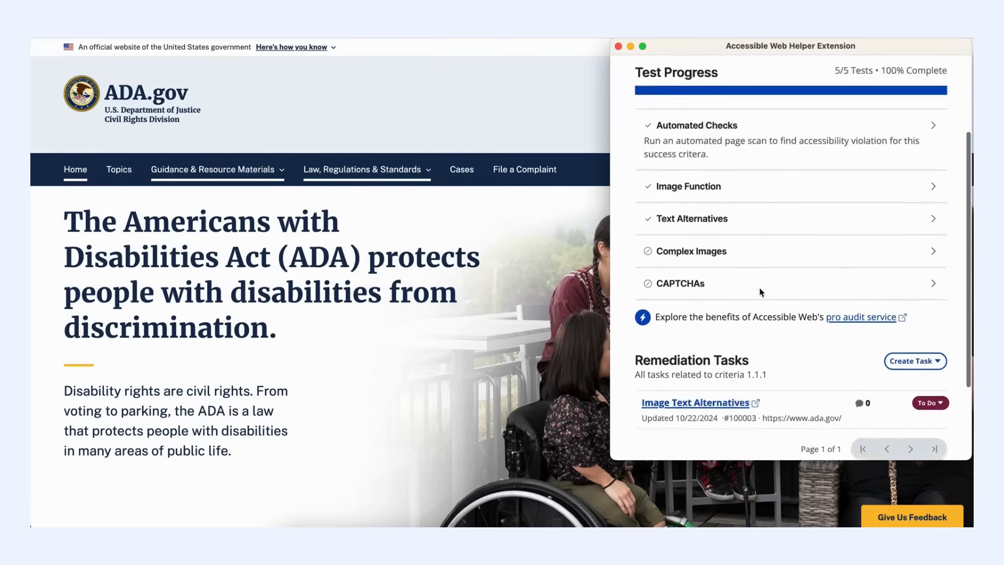
Finish the 1.1.1 test session and return to the Manual Auditing grid to look over the remaining criteria.
left_click(779, 428)
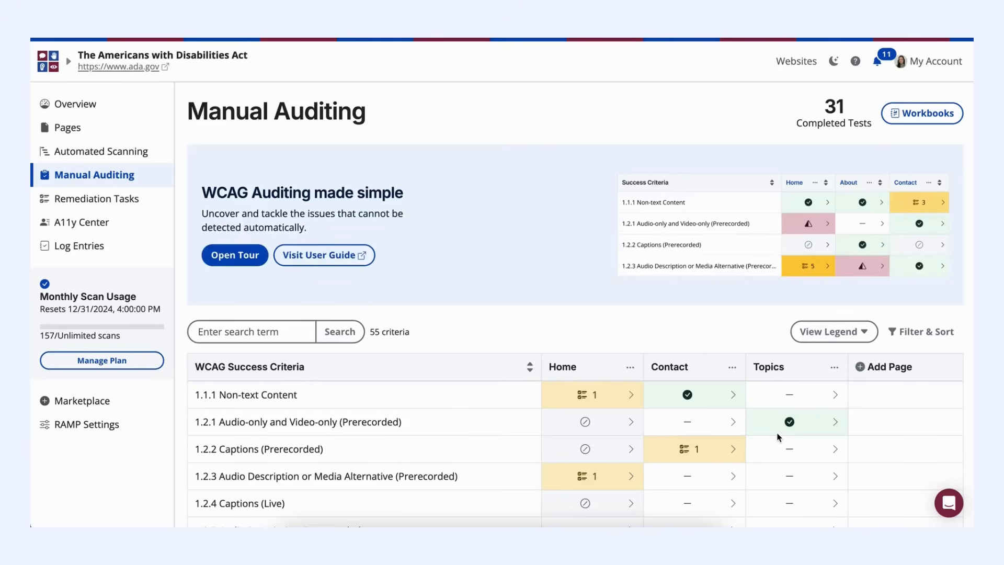
scroll(632, 431, "down", 5)
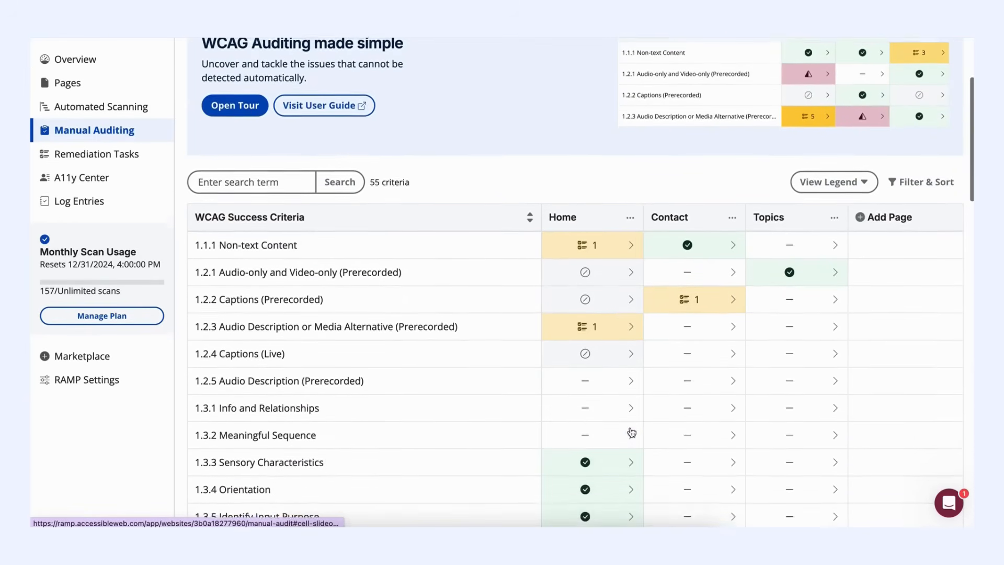
scroll(631, 431, "down", 4)
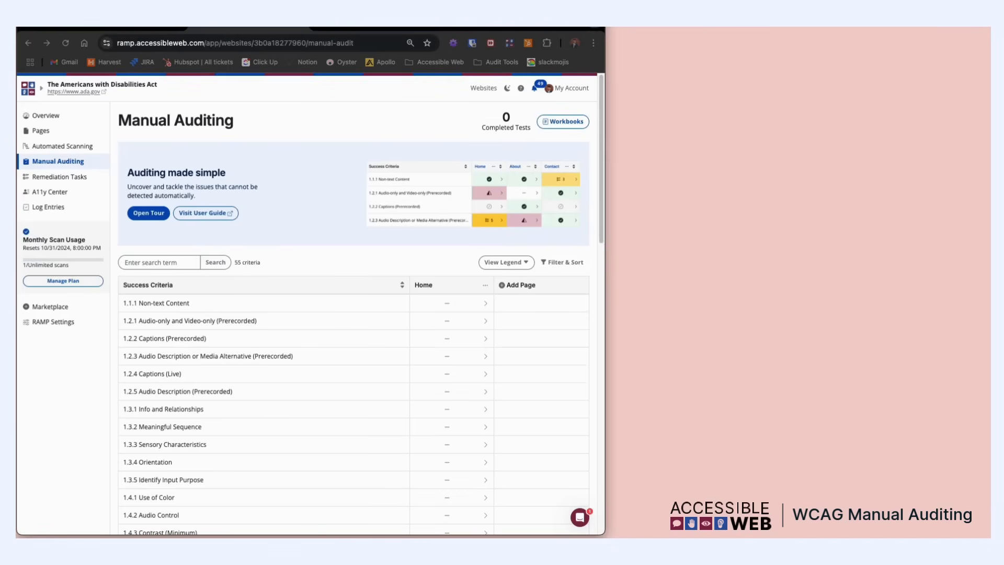
Start the 1.1.1 Non-text Content tests for the Home page and place the helper extension window beside the browser.
left_click(448, 305)
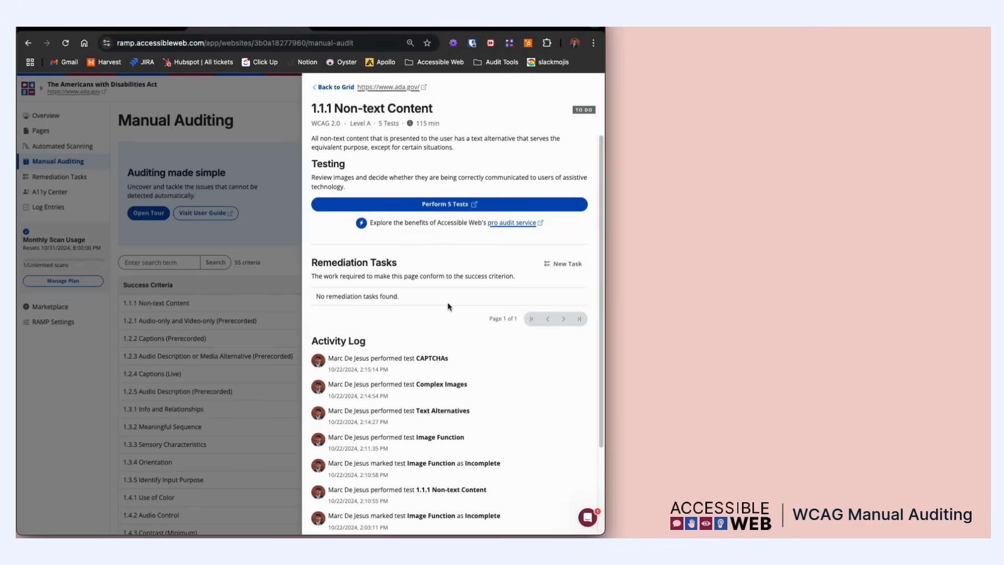
left_click(458, 206)
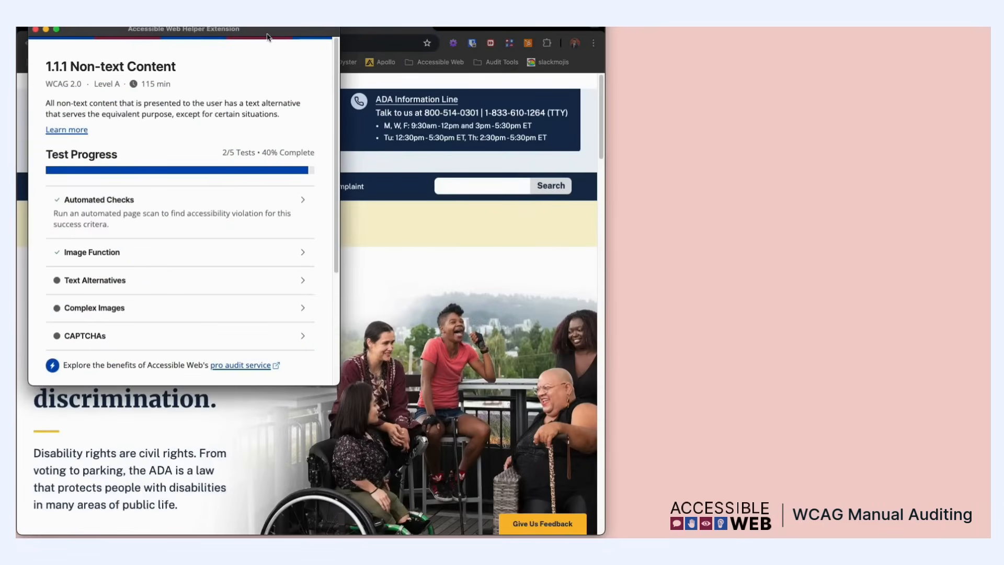
left_click_drag(307, 35, 918, 48)
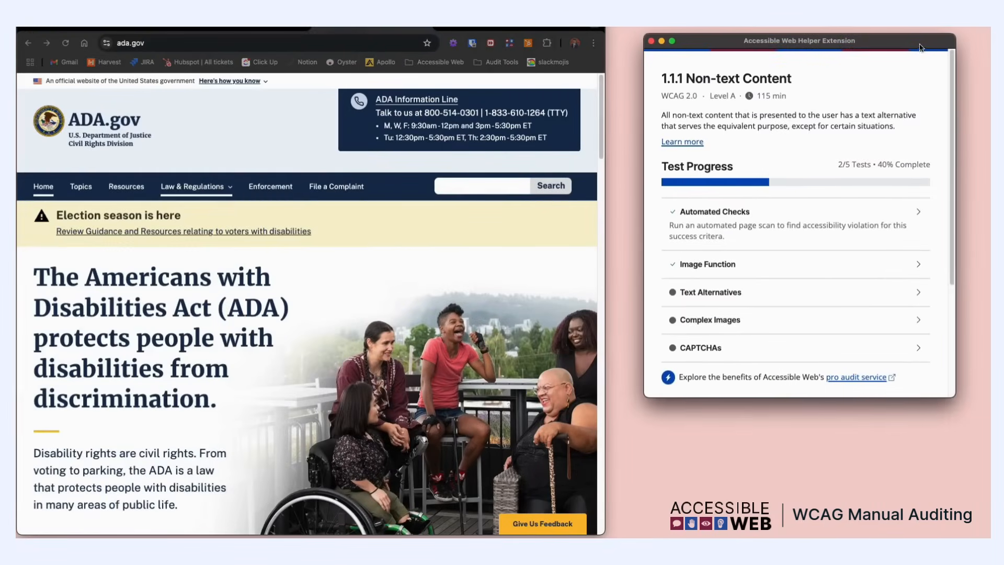
Reset the Automated Checks test to incomplete, rerun its page scan with the 1.1.1 Non-text Content ruleset, and mark it complete.
left_click(742, 209)
left_click(858, 66)
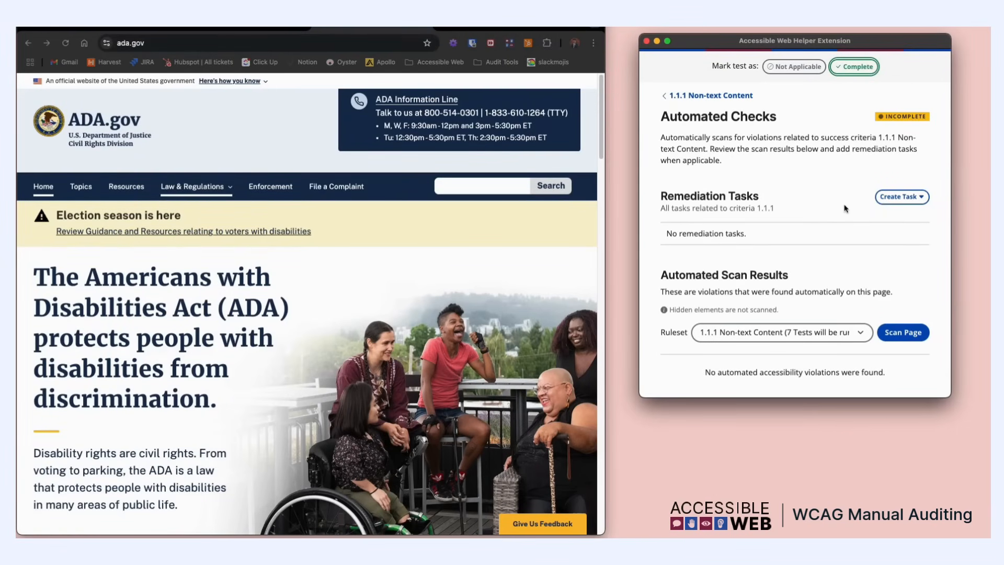
left_click(903, 333)
left_click(854, 66)
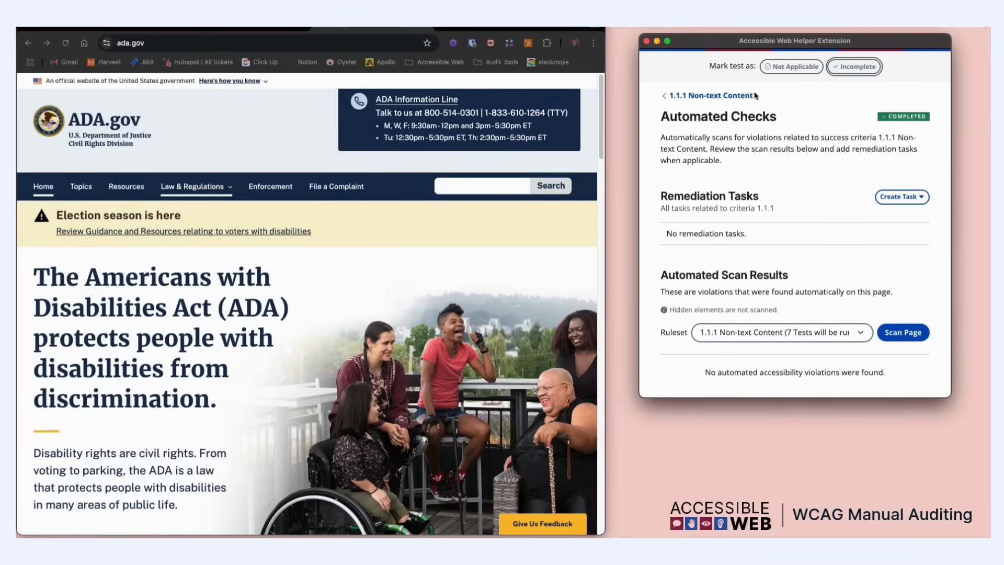
Open the Image Function test and show hidden elements in its Images list.
left_click(709, 269)
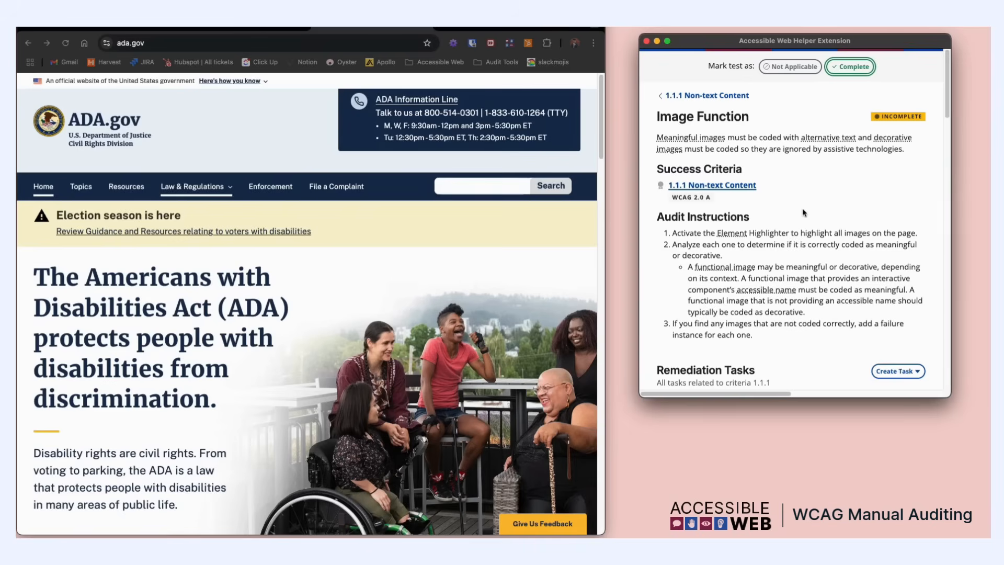
scroll(808, 211, "down", 5)
left_click(834, 281)
scroll(822, 257, "down", 2)
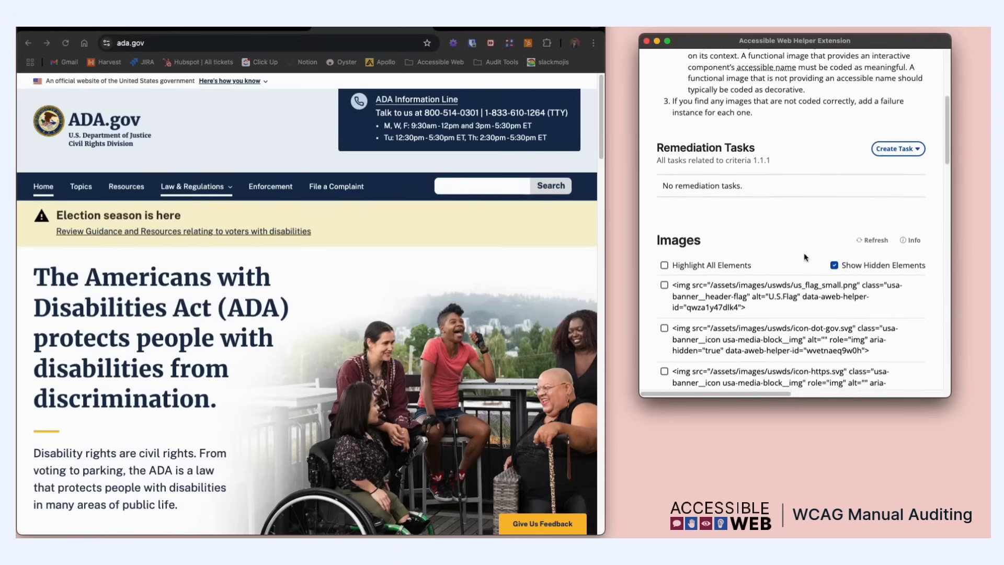
Exclude hidden elements from the Images list, look through the whole page, and highlight all listed images.
left_click(834, 260)
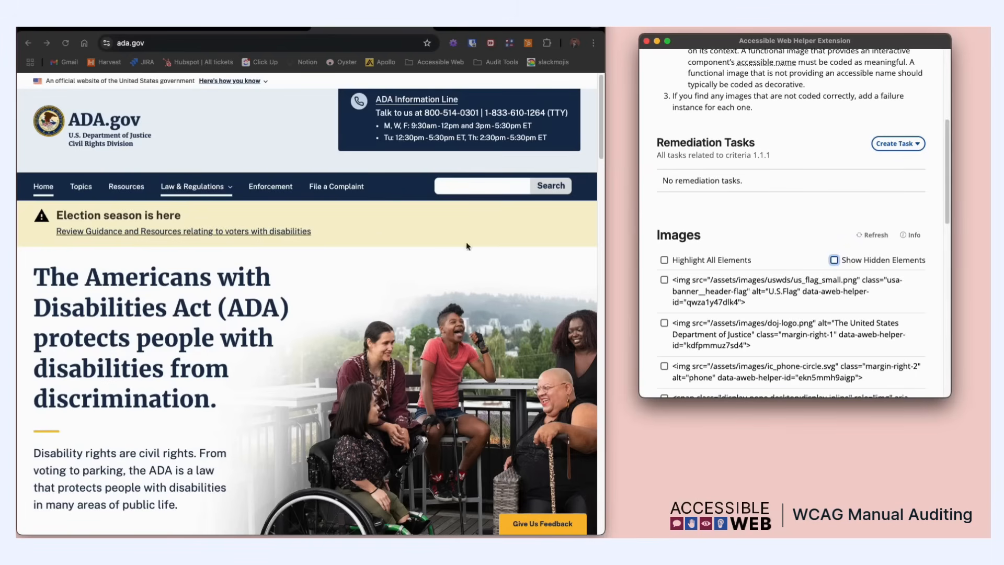
scroll(244, 295, "down", 8)
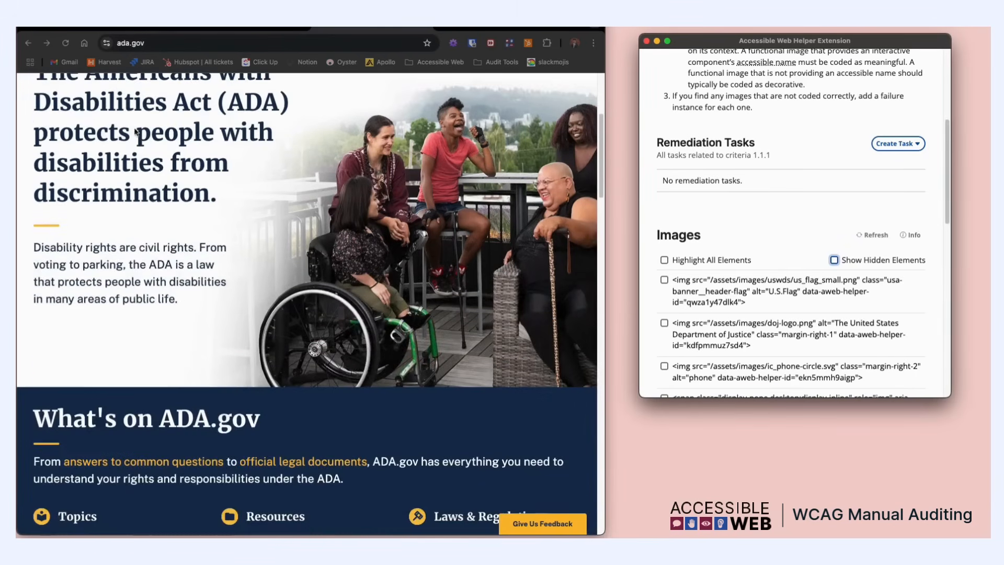
scroll(244, 295, "down", 12)
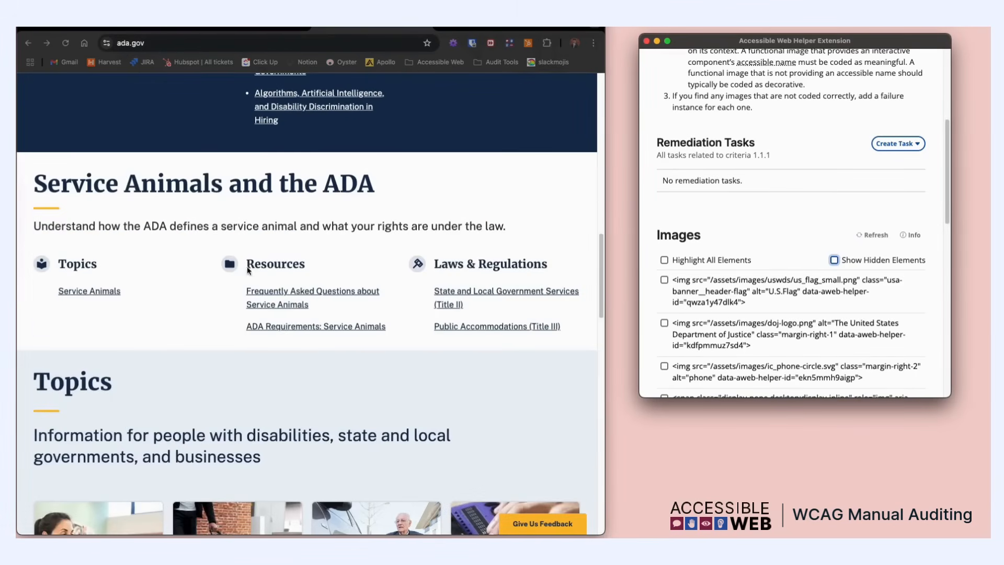
scroll(447, 342, "down", 15)
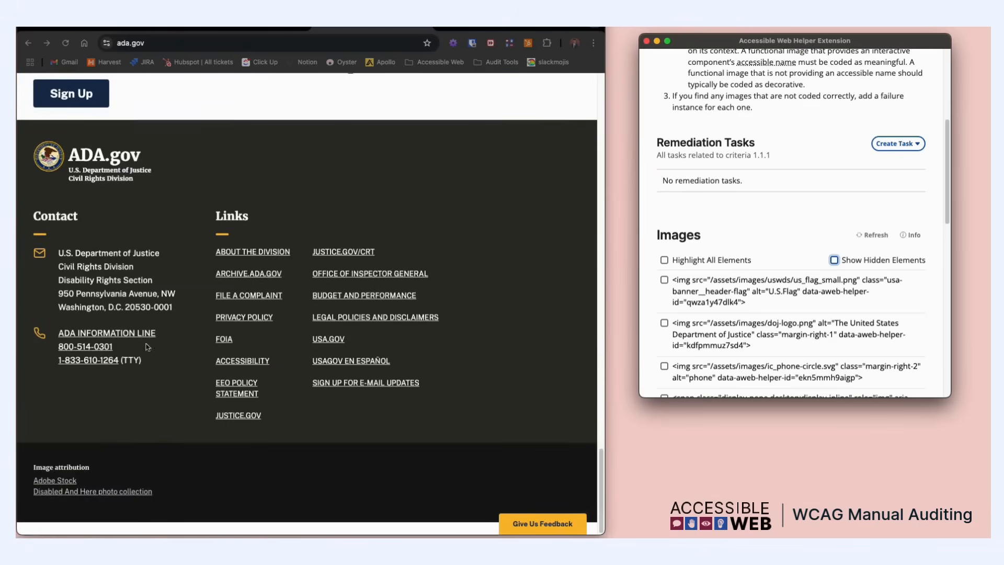
scroll(204, 285, "up", 20)
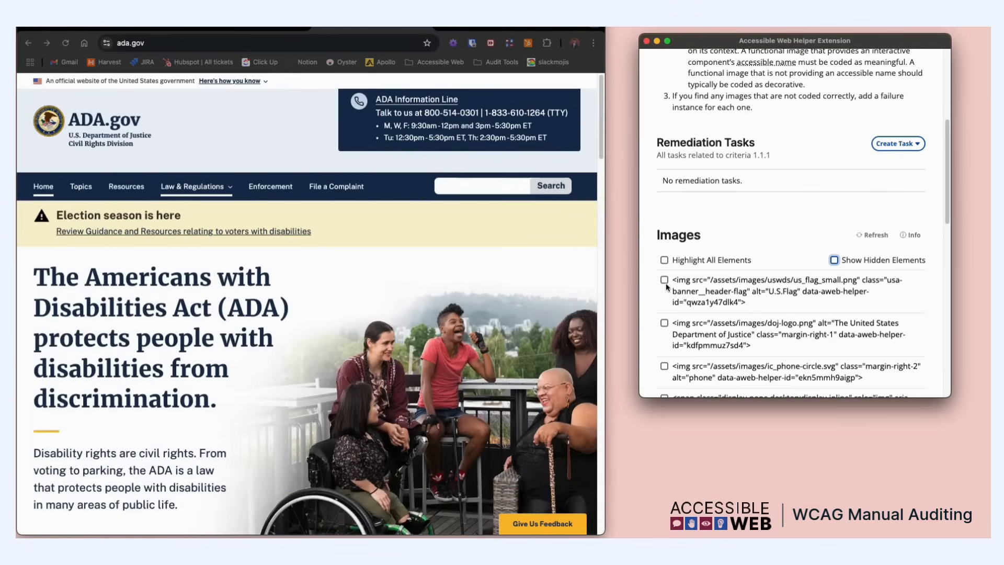
left_click(719, 260)
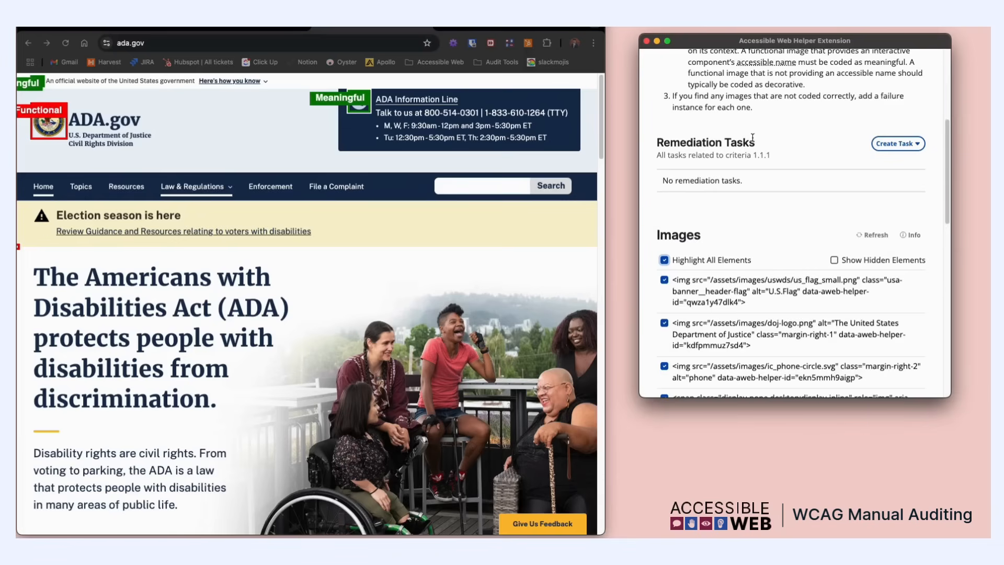
Review the Image Function audit instructions and follow the ADA.gov header logo's link to check its interactive purpose.
scroll(753, 137, "up", 3)
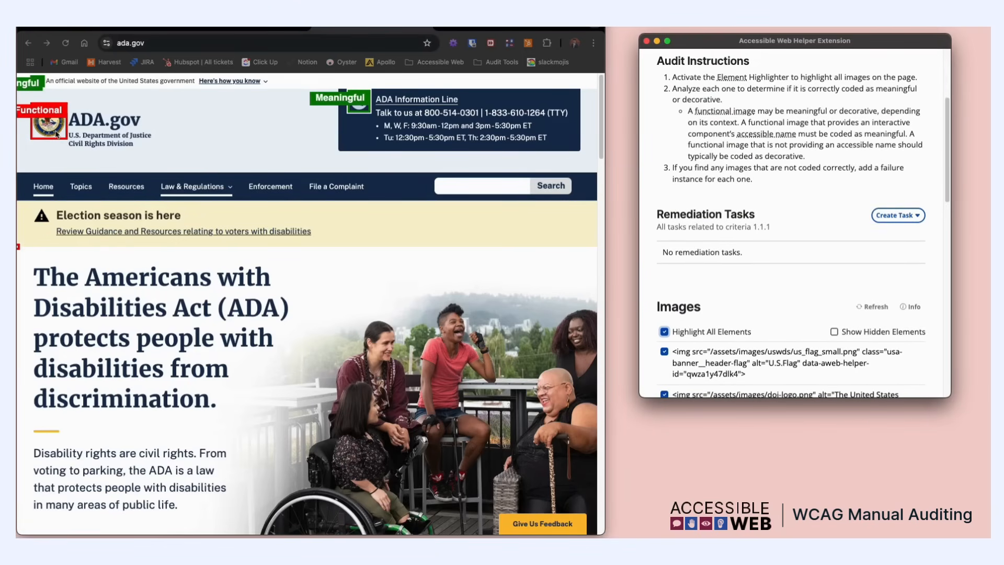
scroll(74, 135, "down", 1)
left_click(80, 116)
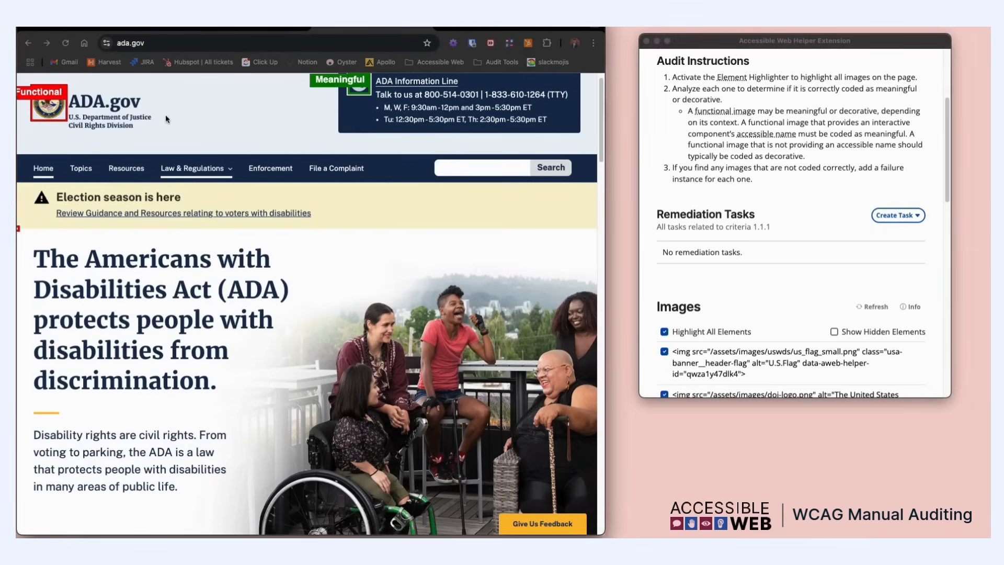
left_click(79, 117)
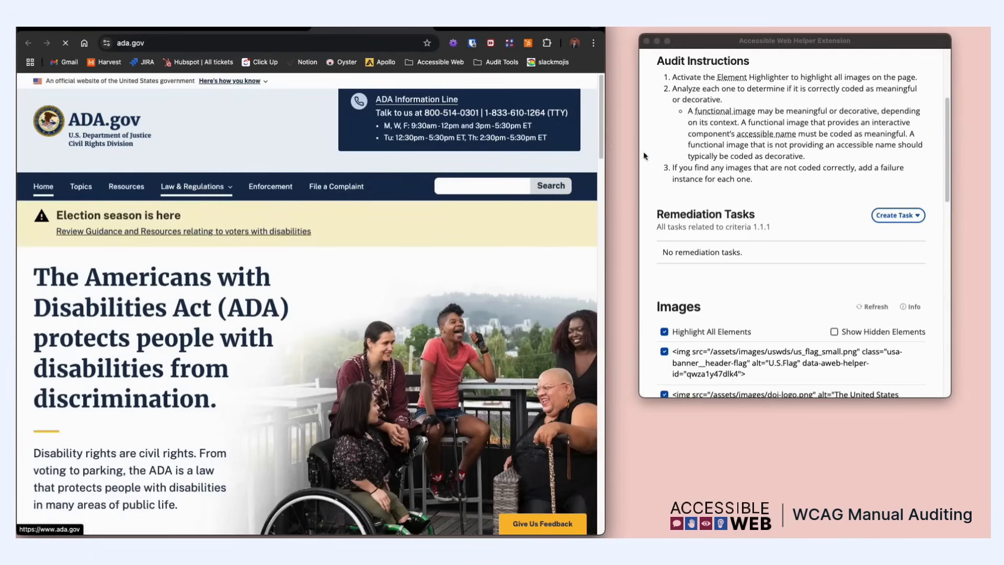
Reapply the highlighting to all images and examine the function labels on the images throughout the page.
double_click(699, 333)
scroll(351, 243, "down", 15)
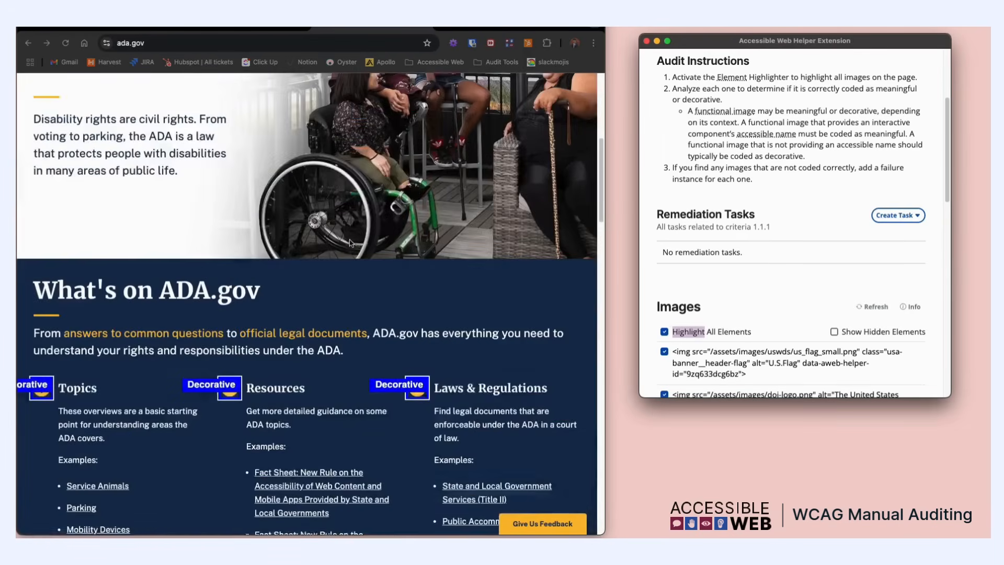
scroll(224, 179, "down", 9)
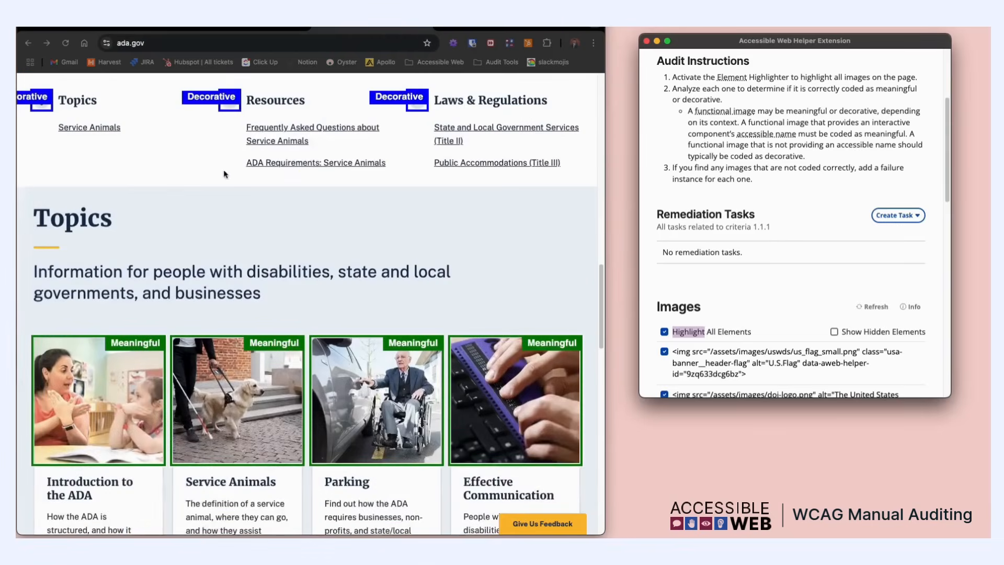
scroll(315, 160, "up", 7)
scroll(314, 166, "up", 15)
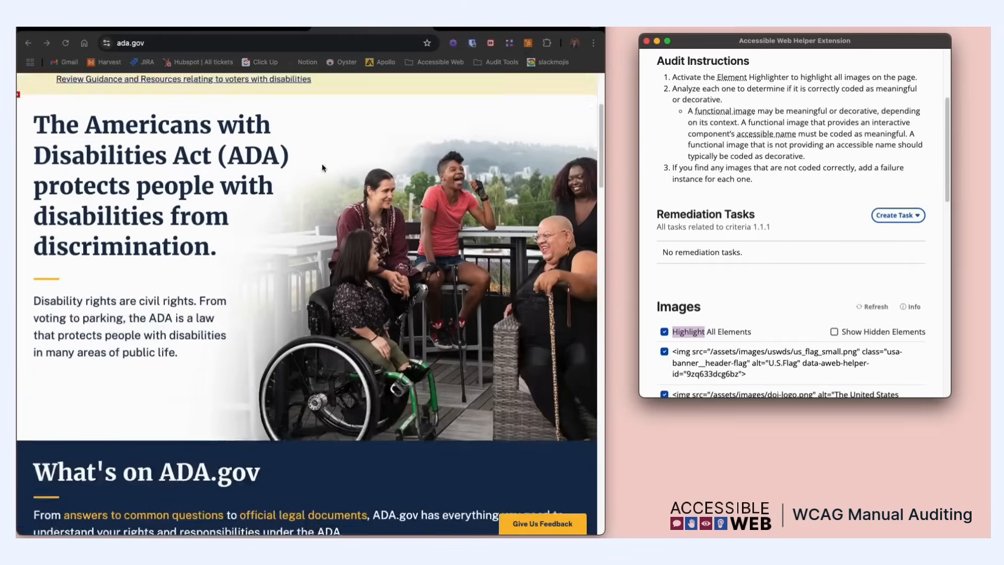
scroll(750, 182, "up", 2)
scroll(751, 183, "up", 4)
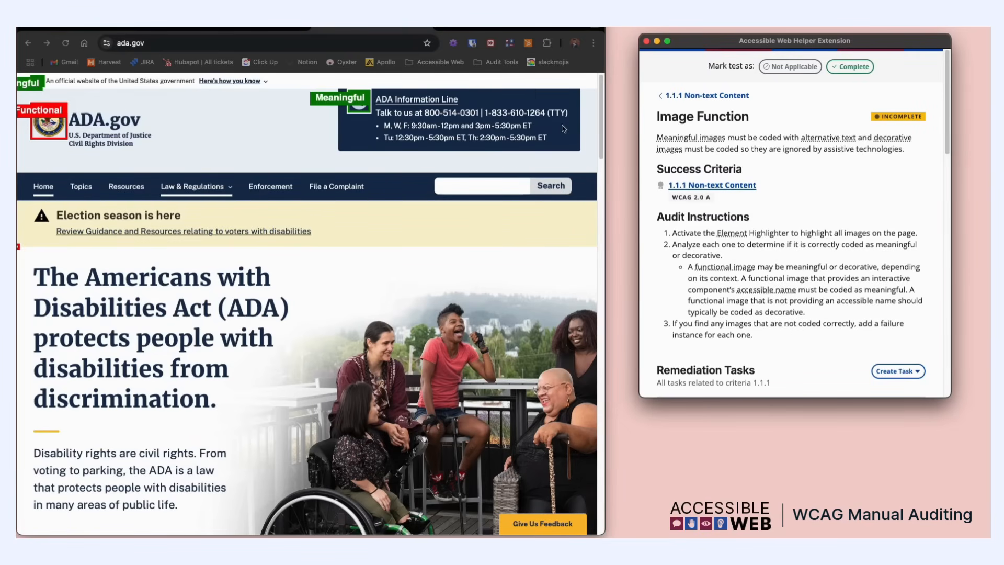
Mark the Image Function test as complete and open the Text Alternatives test of 1.1.1 Non-text Content.
left_click(861, 72)
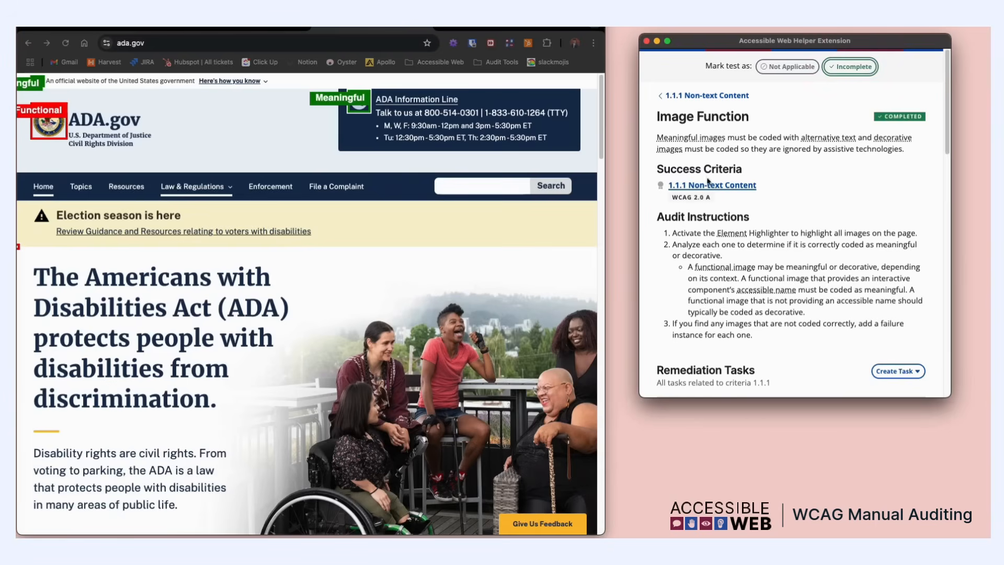
left_click(706, 96)
left_click(717, 290)
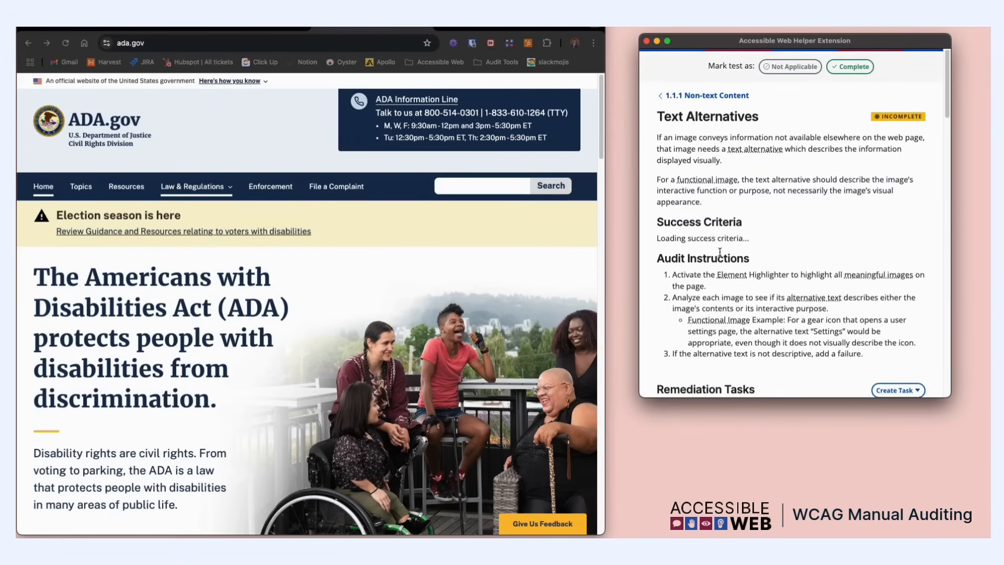
Exclude hidden elements from the Text Alternatives test's Images list and highlight all listed images on the page.
scroll(722, 254, "down", 1)
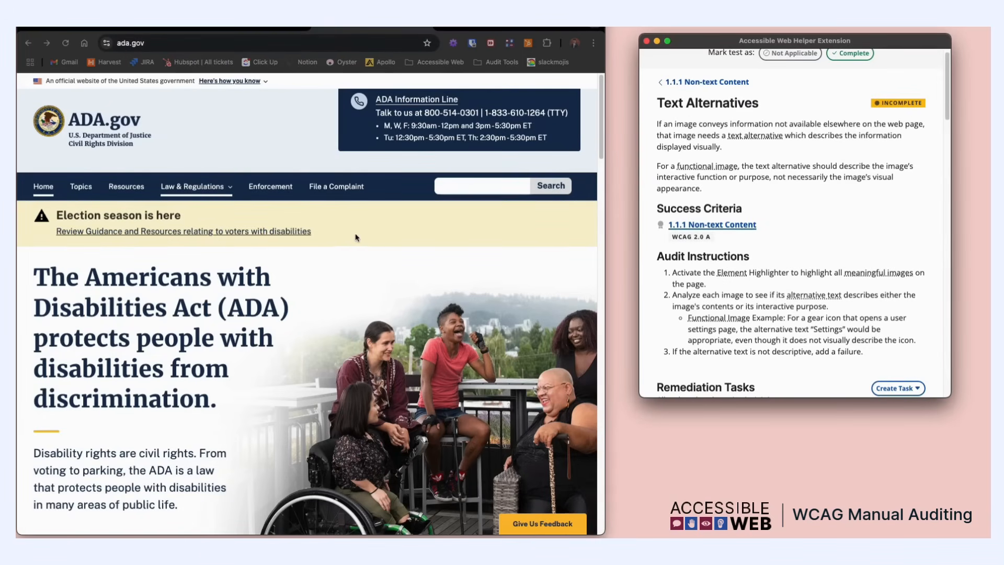
scroll(774, 230, "down", 3)
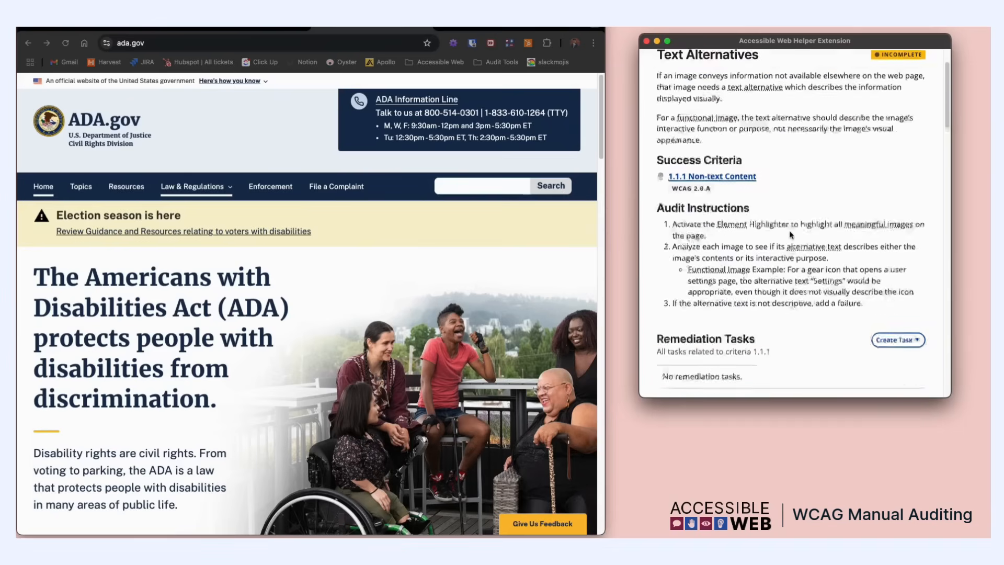
scroll(848, 298, "down", 3)
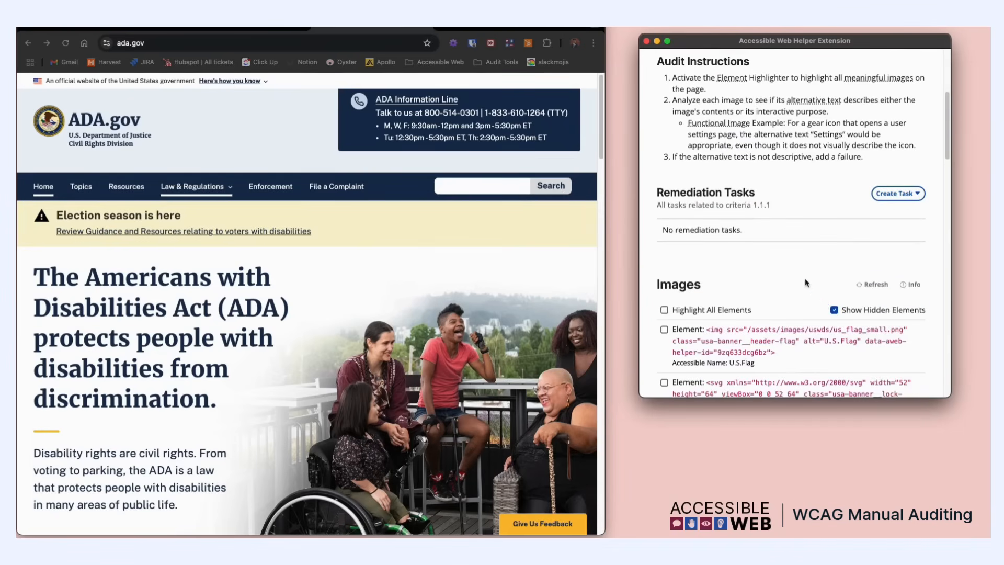
left_click(706, 310)
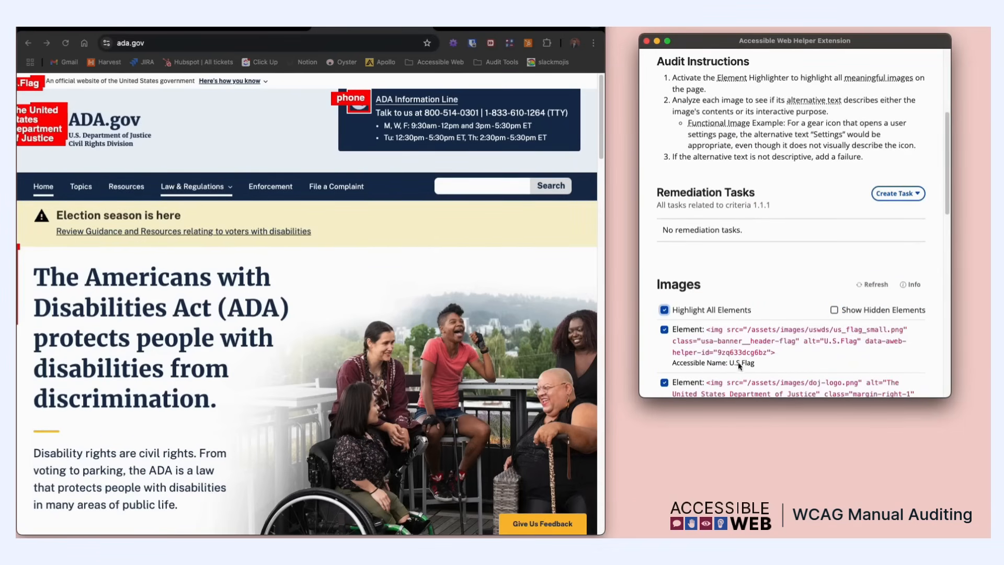
Remove the highlights from the Department of Justice logo and the phone icon in the Images list.
left_click(707, 342)
scroll(724, 341, "down", 3)
left_click(720, 304)
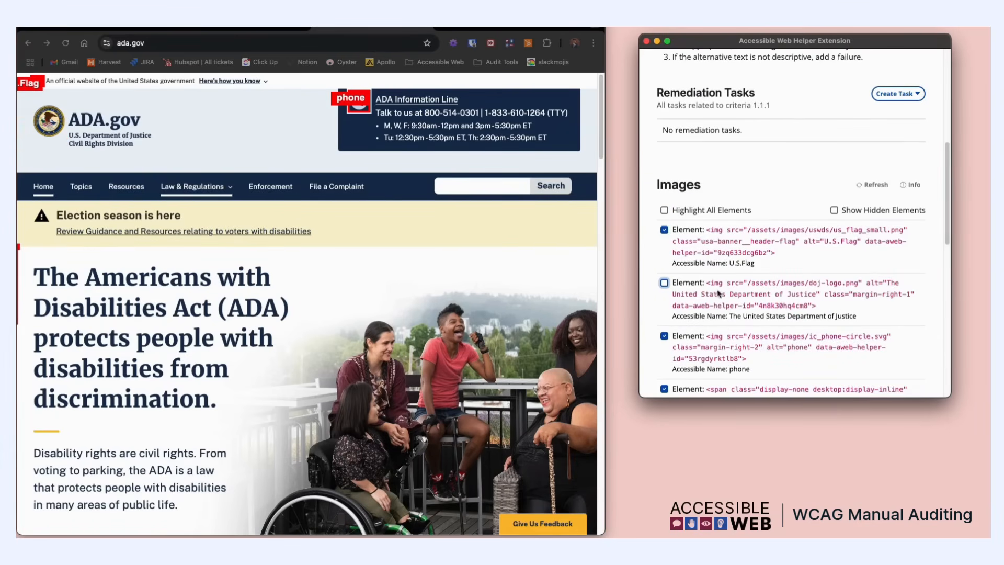
left_click(722, 358)
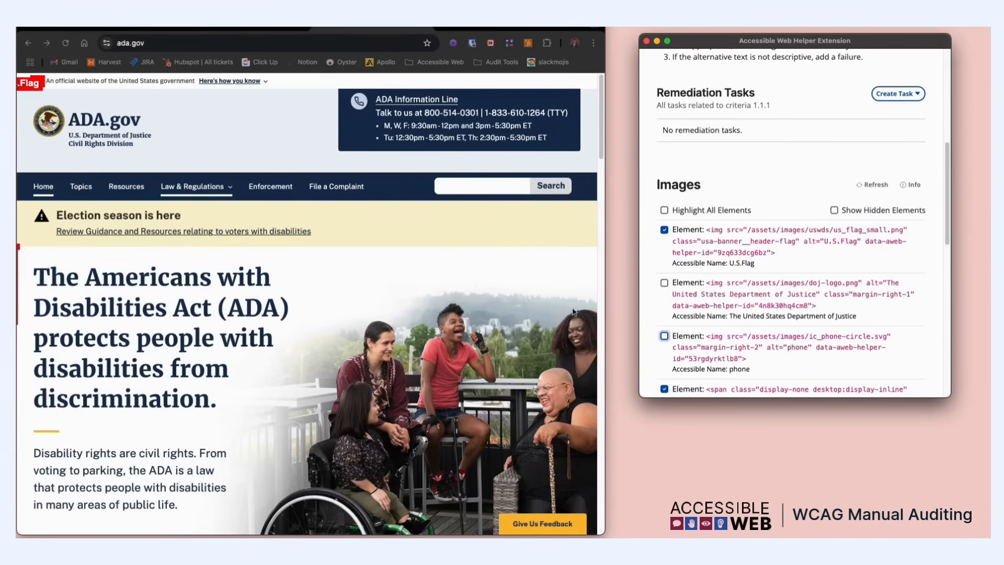
Look over the images further down the page, and highlight the Department of Justice logo again.
scroll(279, 173, "down", 12)
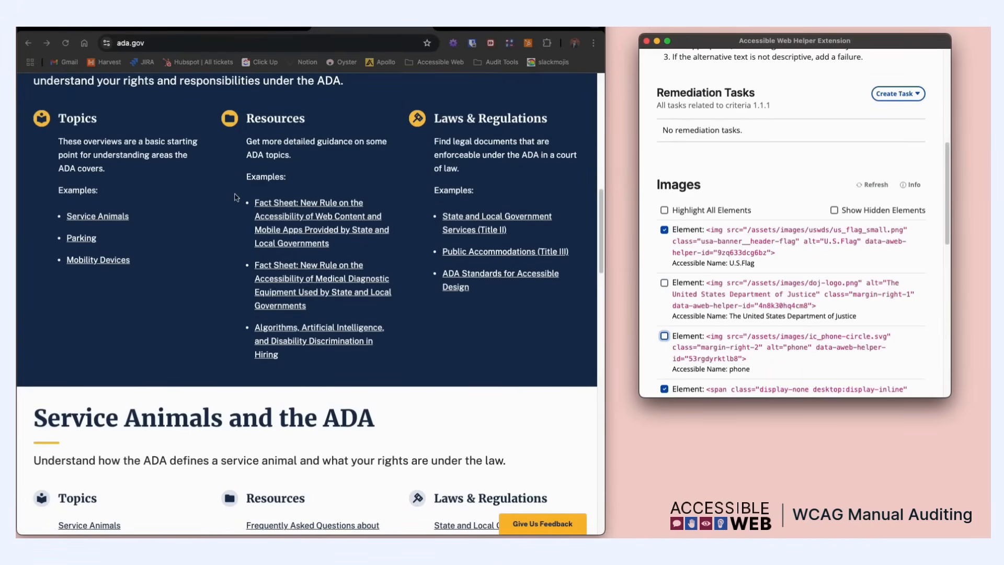
scroll(338, 196, "up", 15)
scroll(340, 199, "up", 2)
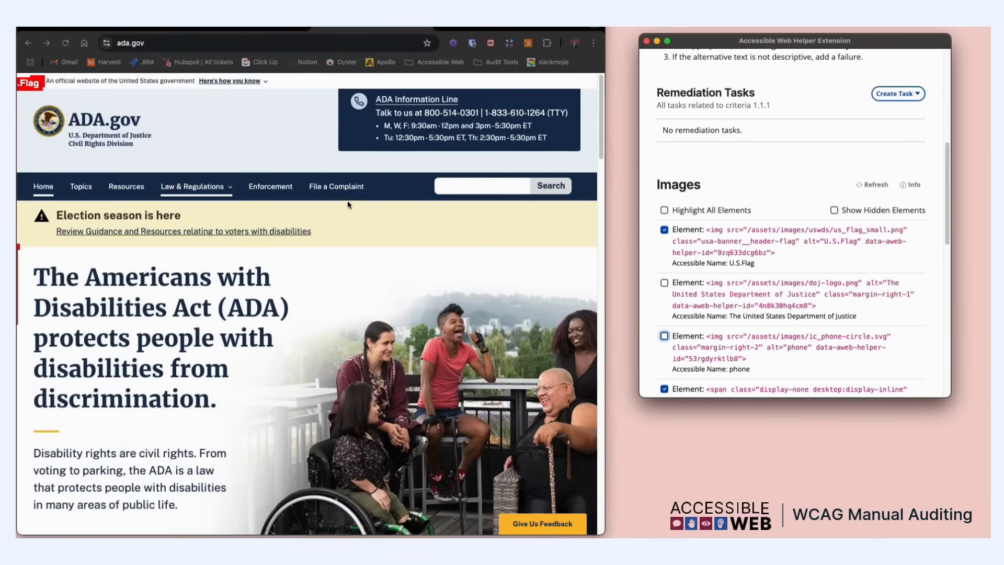
left_click(696, 285)
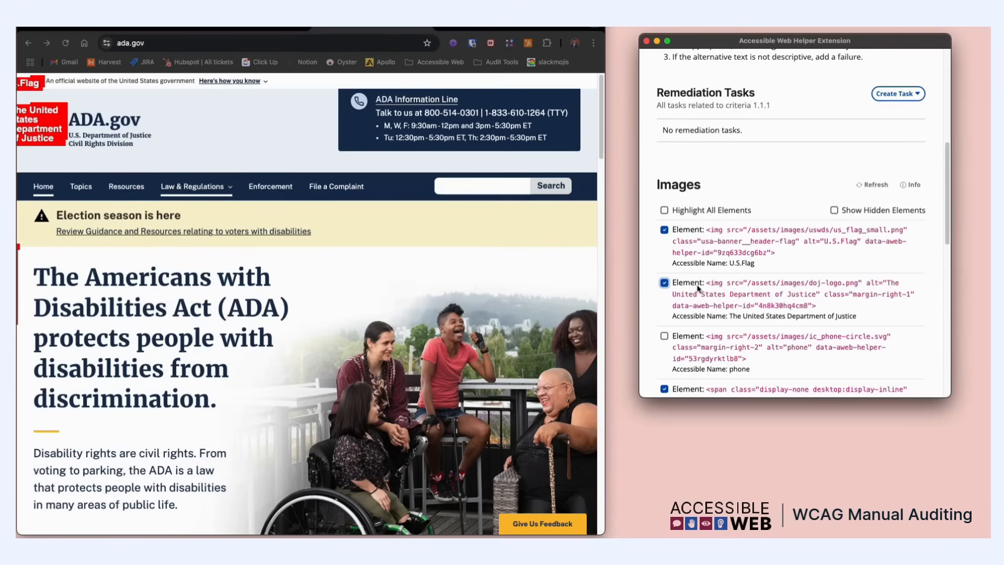
Start a new remediation task from the Image Text Alternatives template.
scroll(698, 287, "up", 2)
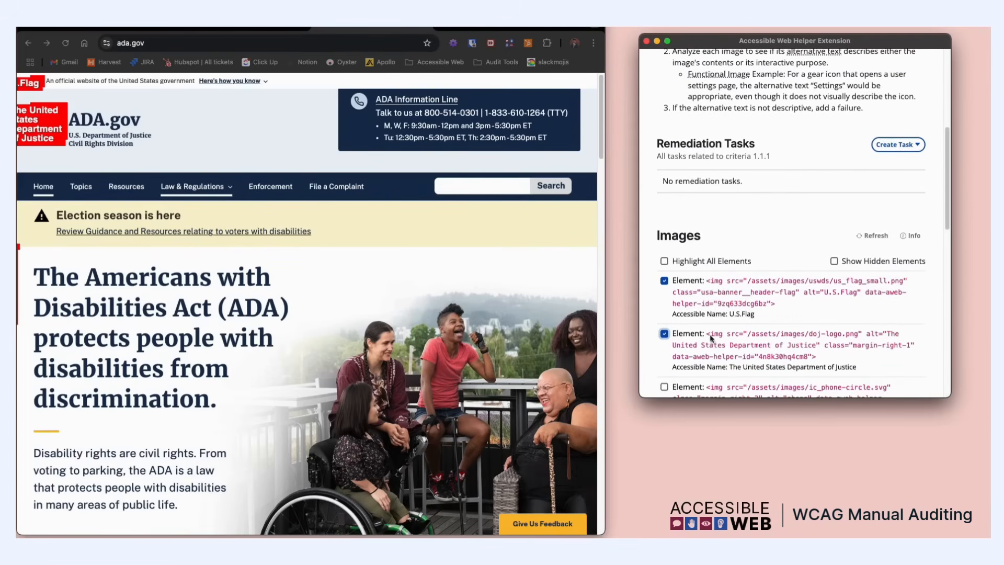
left_click(879, 147)
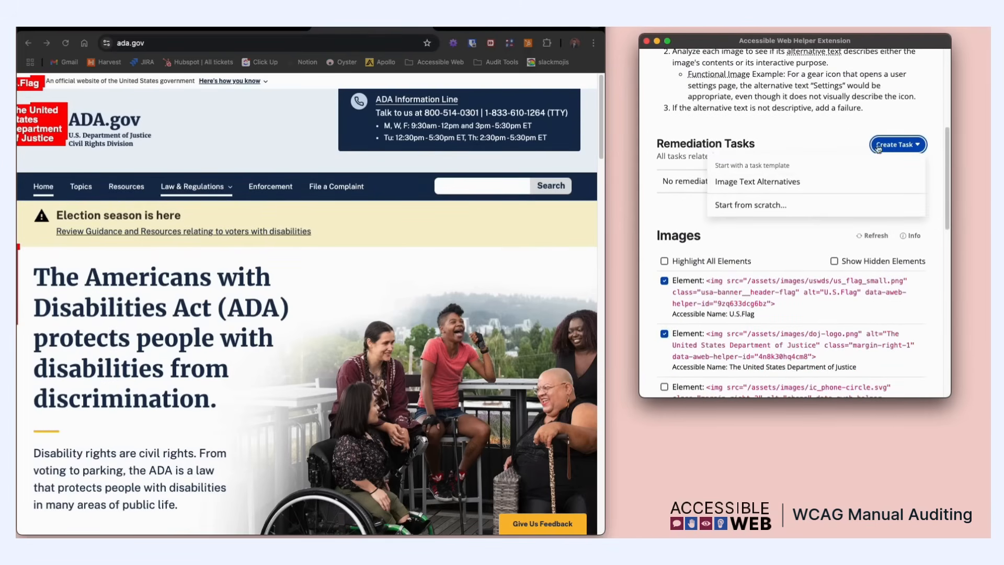
left_click(758, 181)
Append 'The image with the accessible name of "The United States Department of Justice" has an alternative text that is not sufficiently descriptive.' to the task description.
left_click(749, 246)
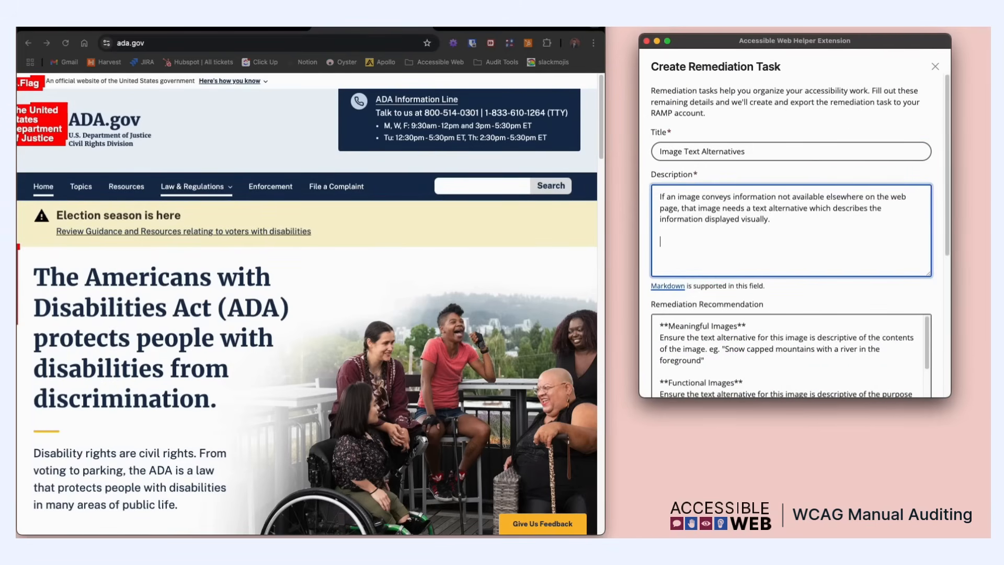
type("The image with the accessible anme")
key("BackSpace")
key("BackSpace")
key("BackSpace")
key("BackSpace")
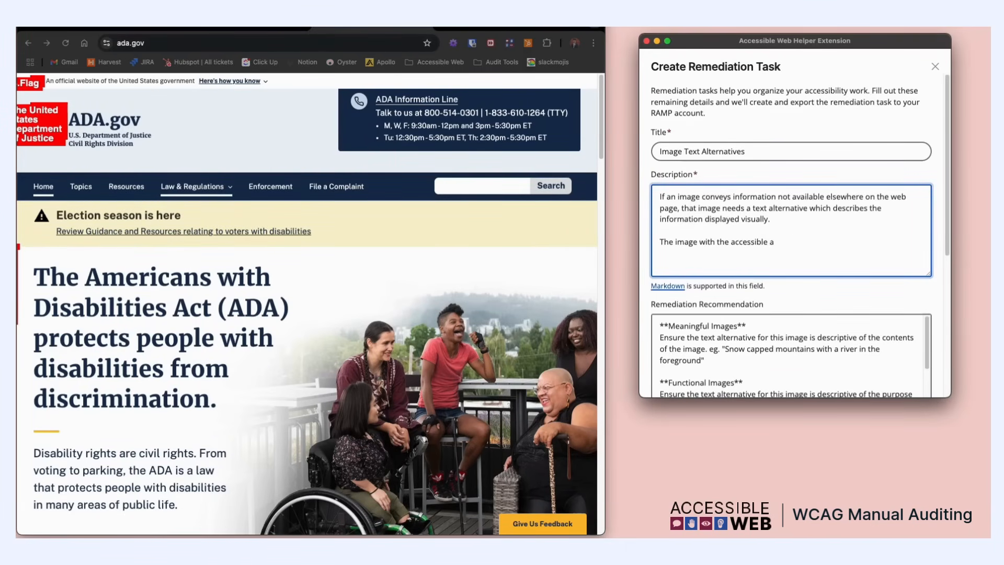
type("me of \"The uni")
key("BackSpace")
key("BackSpace")
key("BackSpace")
type("United Sat")
key("BackSpace")
key("BackSpace")
type("tates Dep")
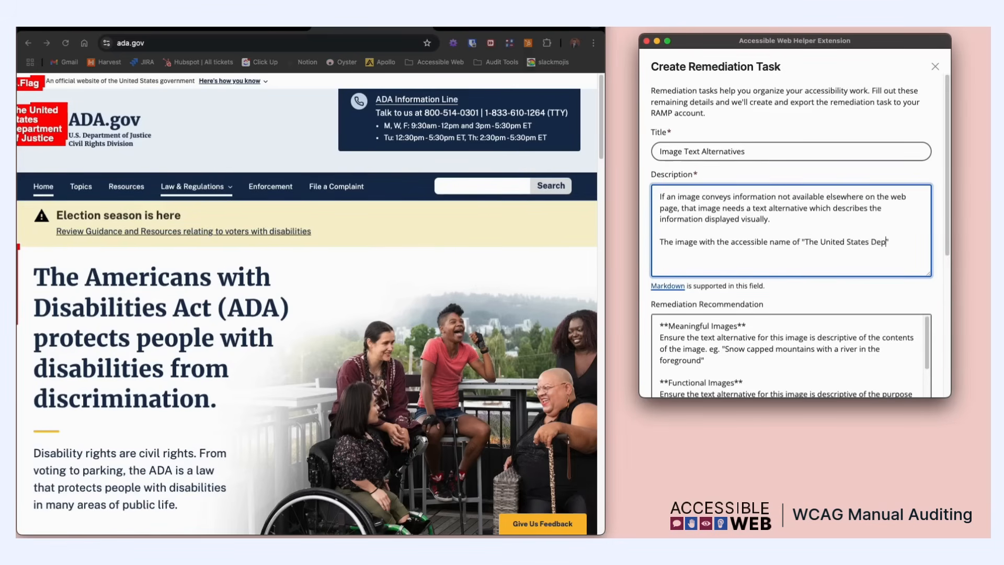
type("artment of Justice")
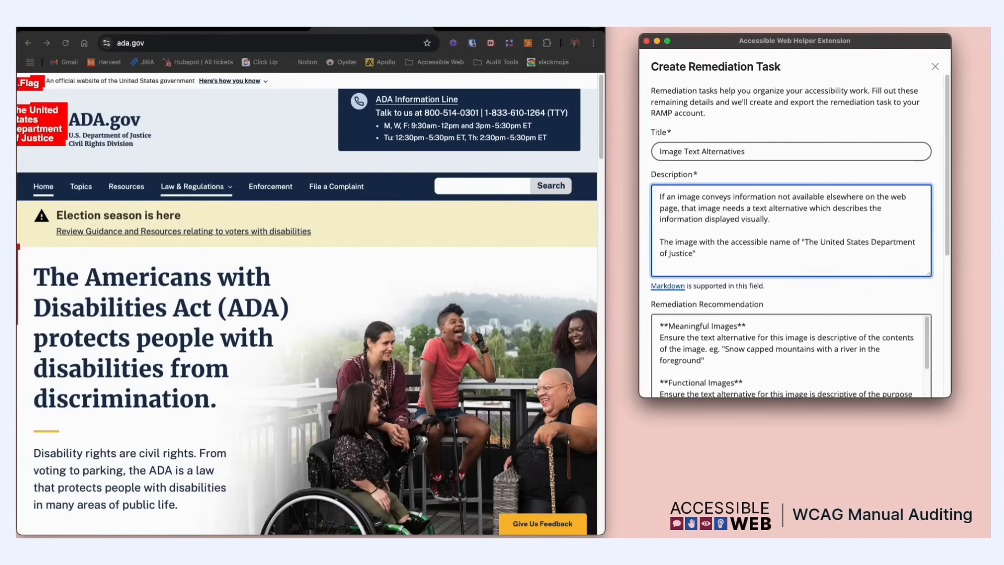
type("\" has an alternative text that")
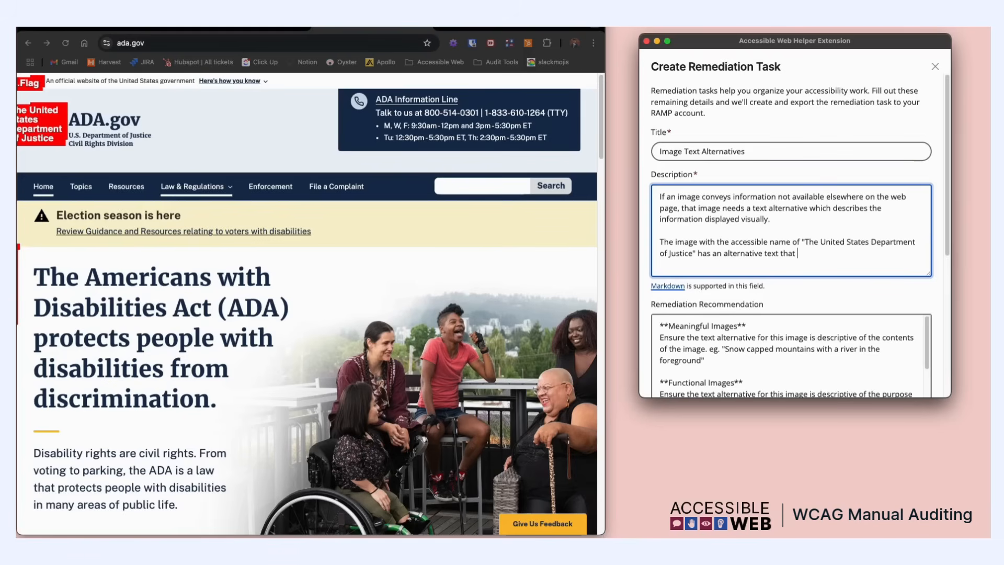
type(" is not")
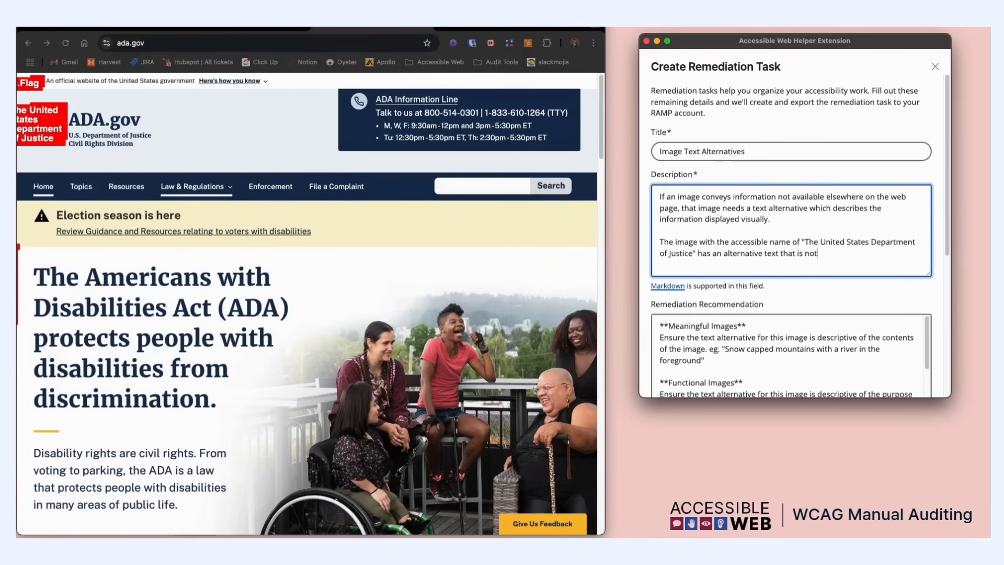
type(" sufficien")
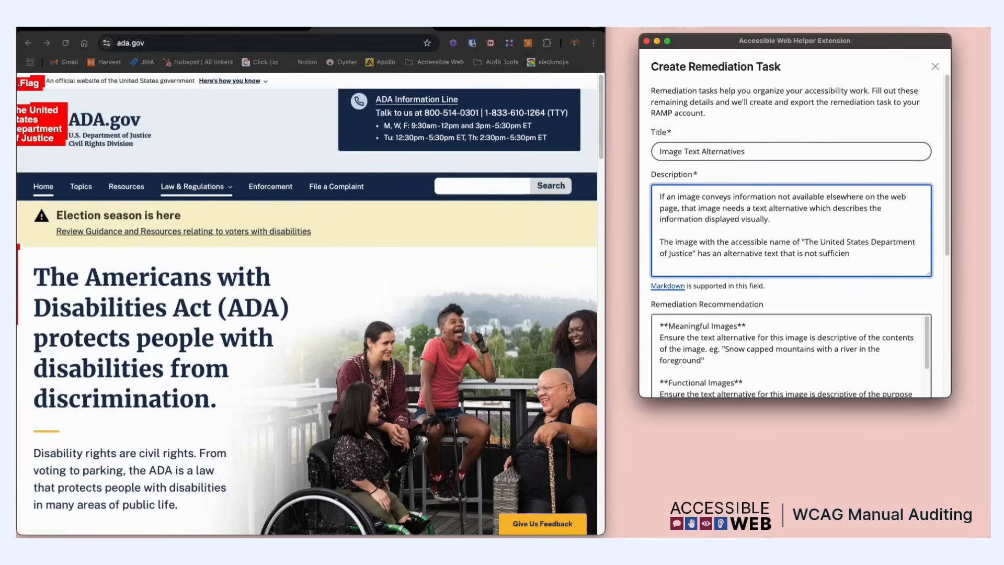
type("tly descriptive.")
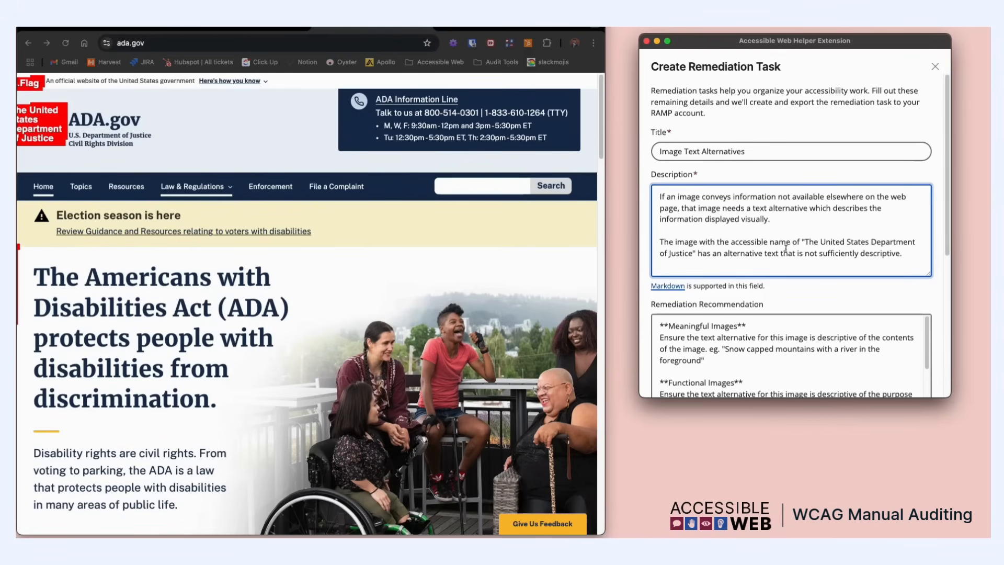
Add a separate paragraph to the description reading "Note: That this images navigates users to the homepage when activated.".
key("Return")
key("Return")
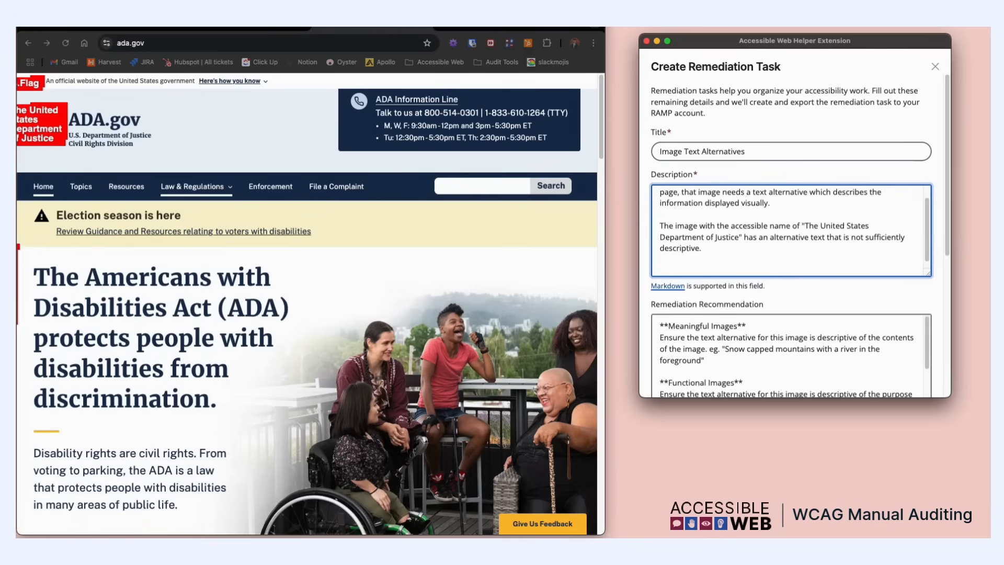
type("Note: That this images navigates ")
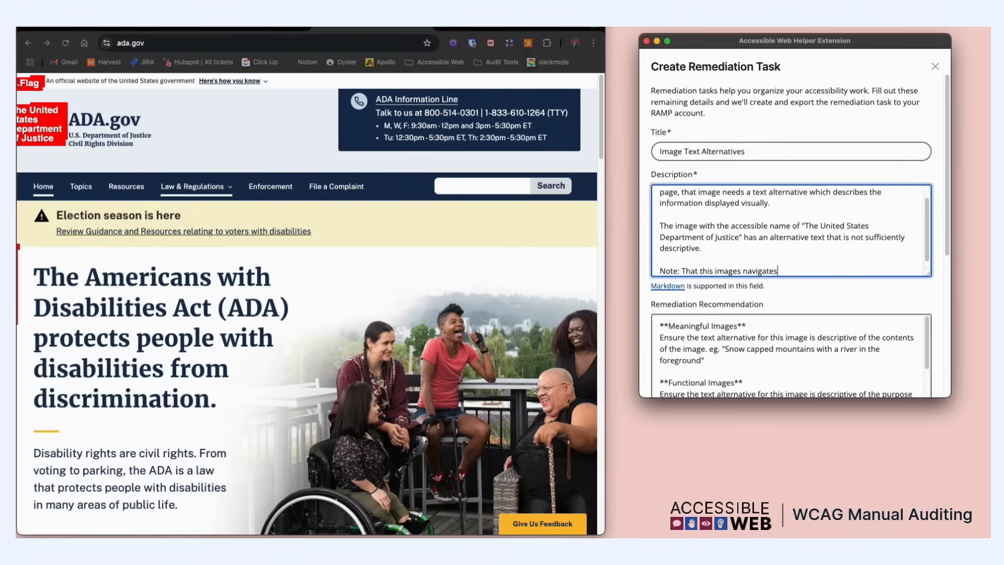
type("users to the homepage when acti")
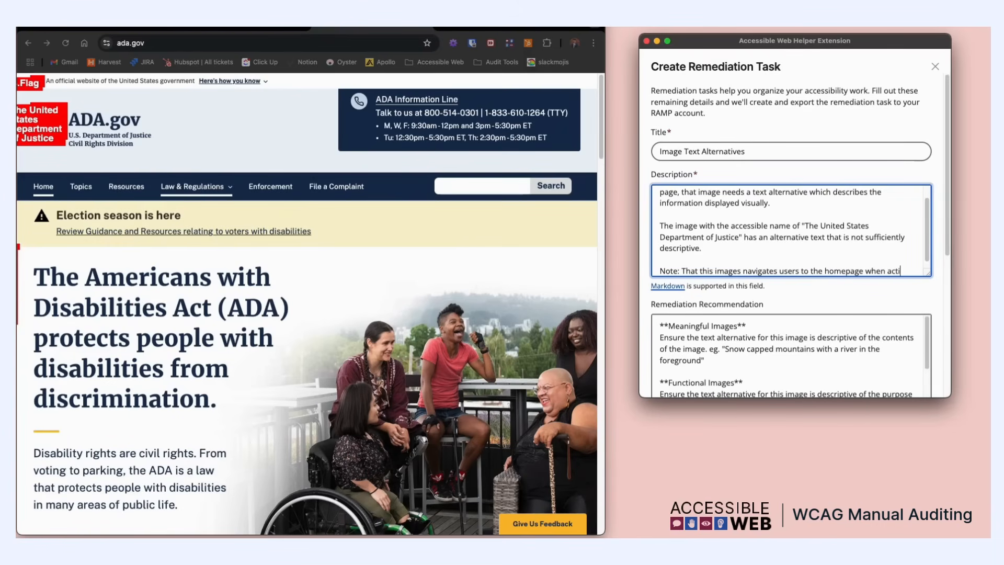
type("vated.")
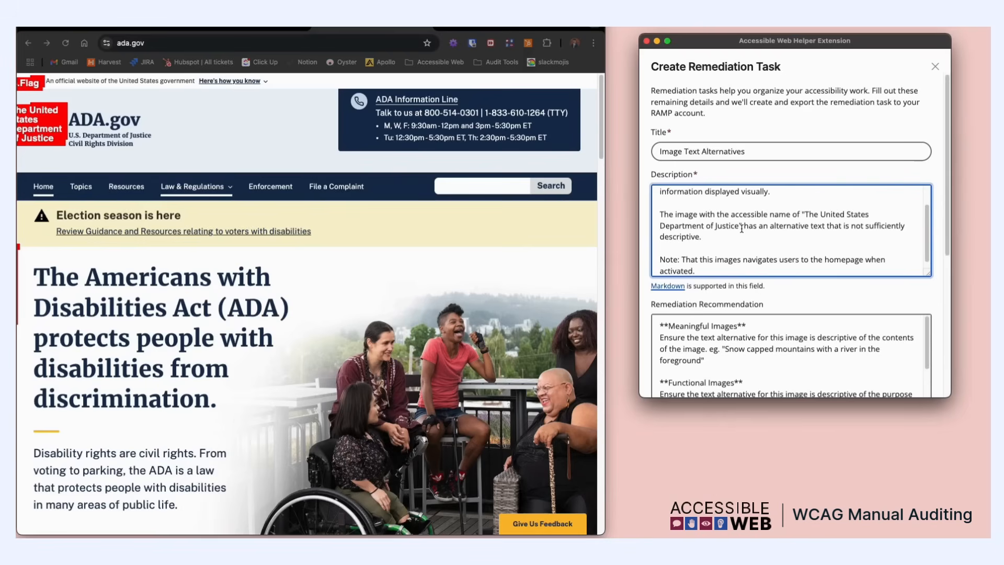
Replace the Meaningful Images example in the remediation recommendation with "The United States Department of Justice Homepage", reusing the description's wording, and end it with a period.
left_click_drag(742, 226, 804, 216)
type("xc")
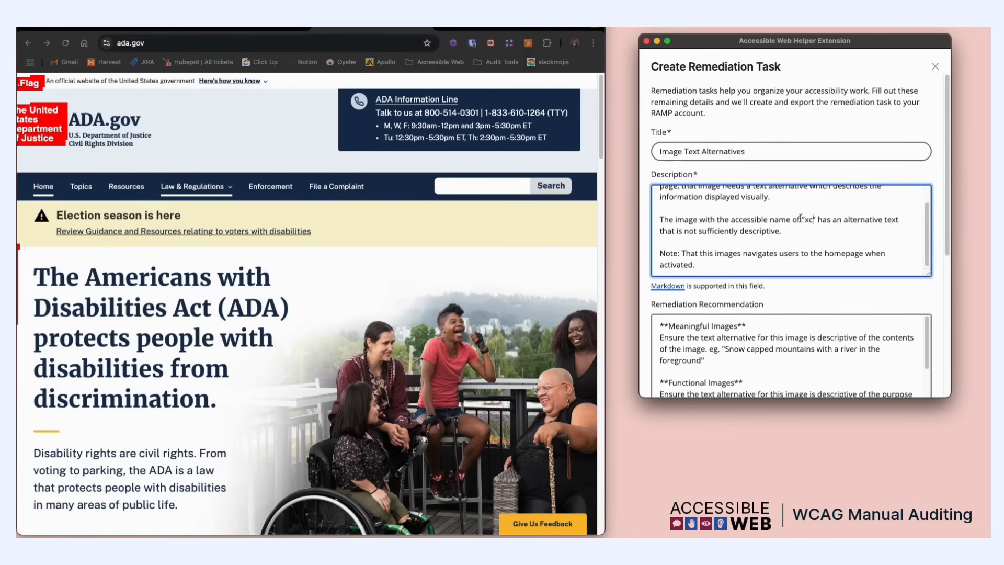
key("super+z")
key("super+z")
key("super+c")
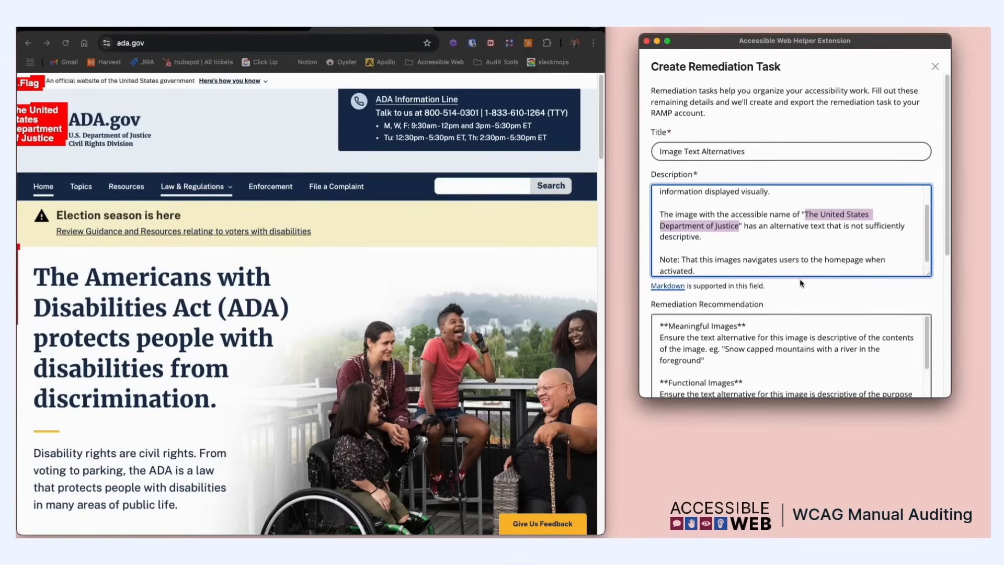
left_click_drag(703, 362, 726, 349)
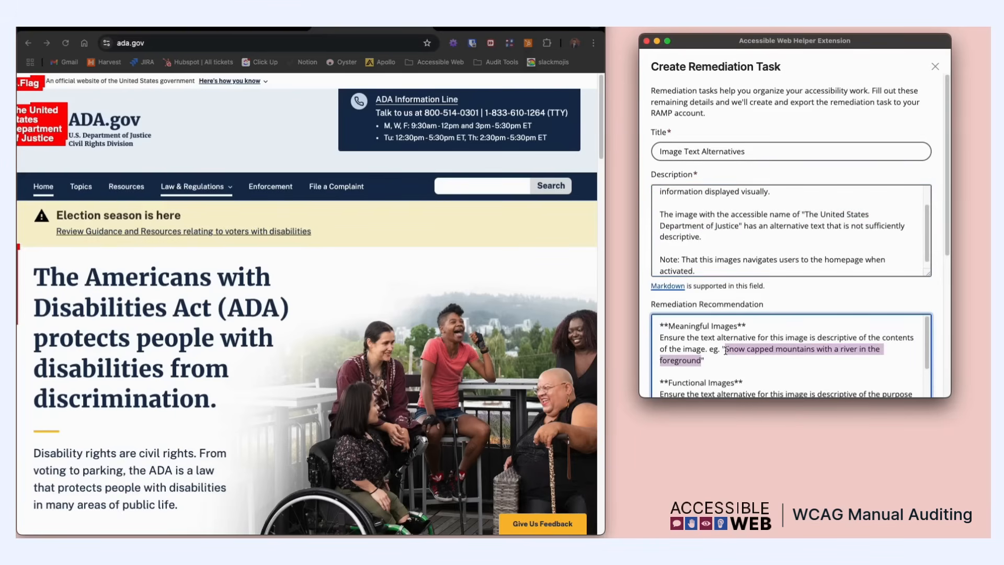
key("super+v")
type("Homepage")
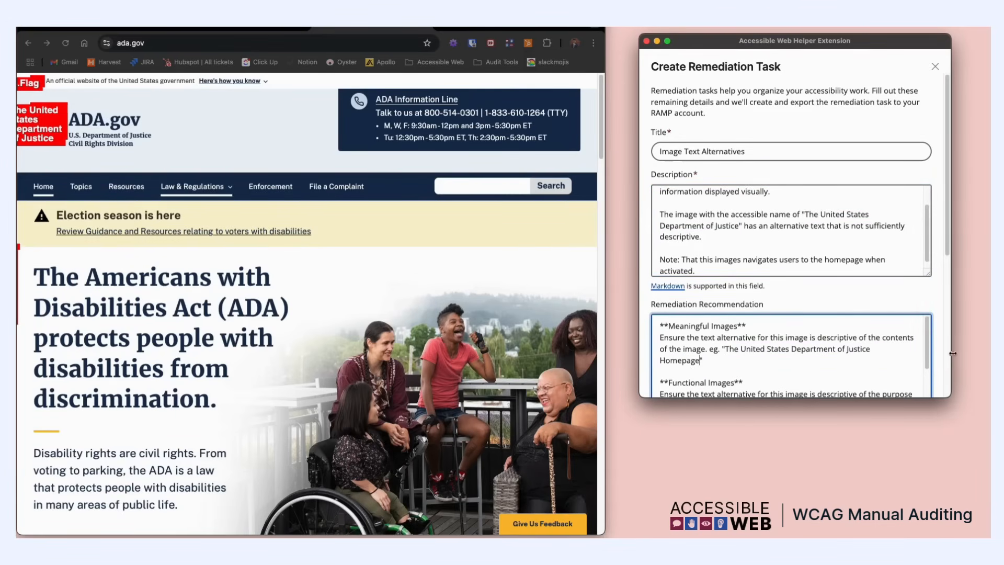
left_click(809, 360)
type(".")
Create the Image Text Alternatives remediation task and close its form.
scroll(858, 320, "down", 10)
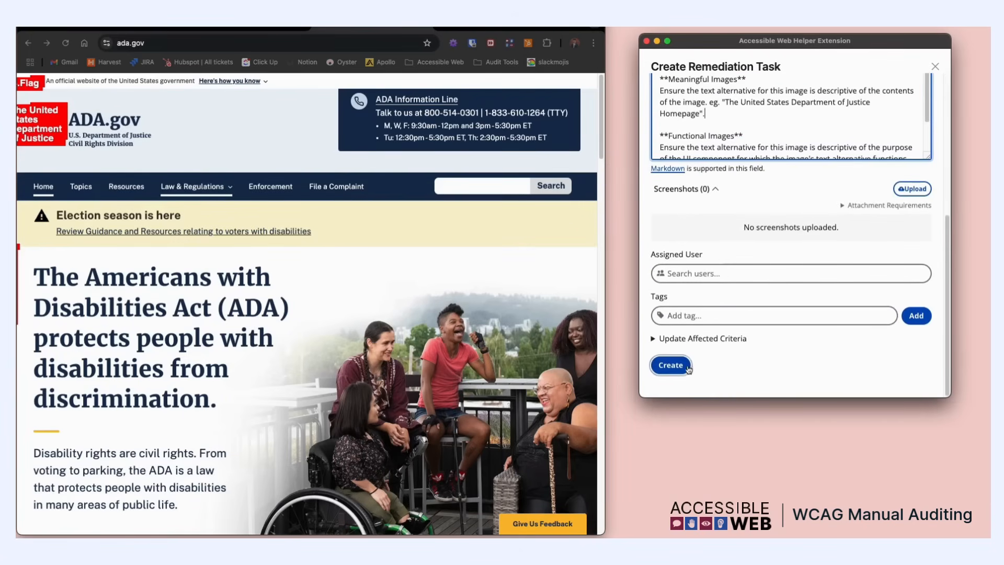
left_click(671, 365)
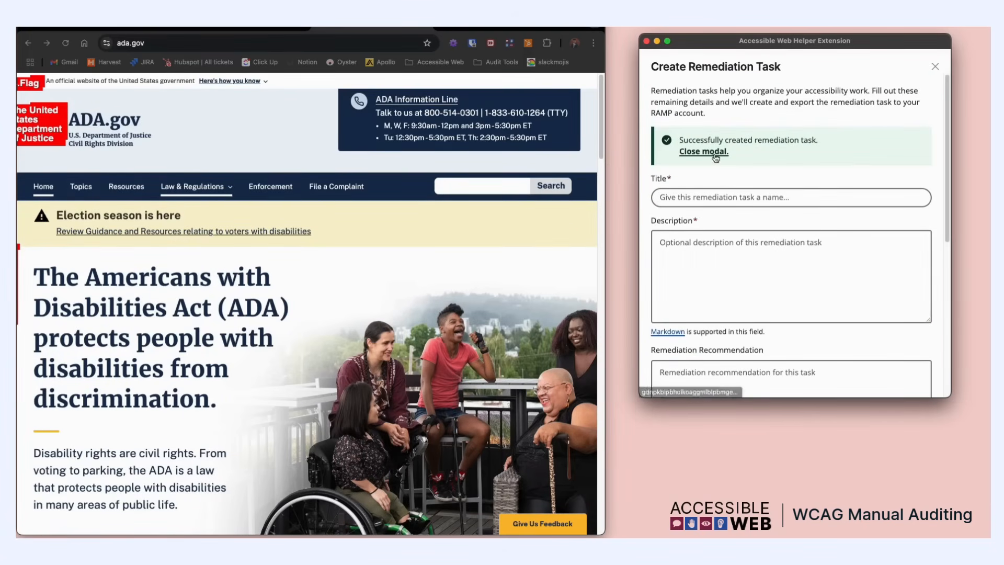
left_click(935, 67)
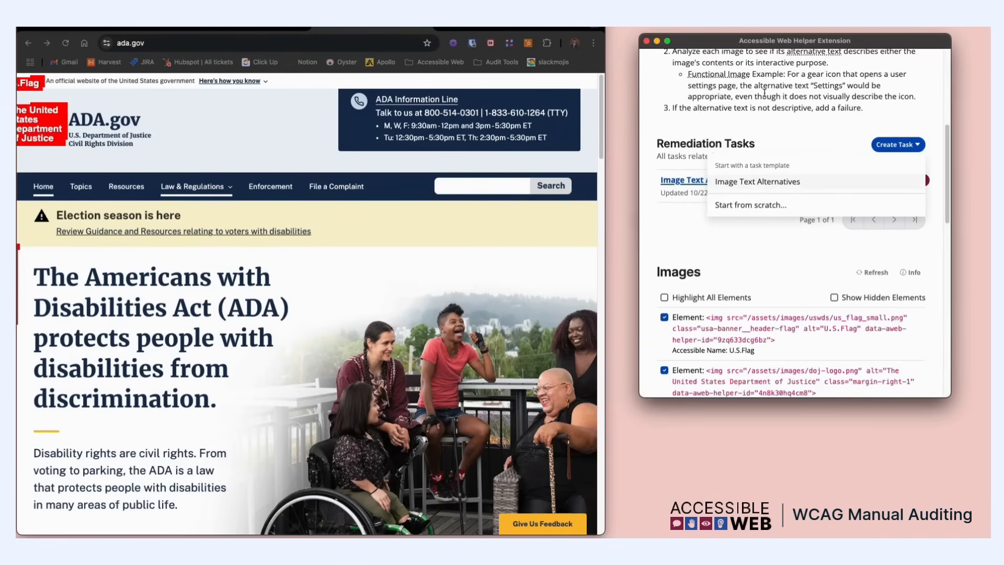
Mark the Text Alternatives test as complete and return to the 1.1.1 Non-text Content test list.
scroll(764, 96, "up", 1)
scroll(764, 96, "up", 5)
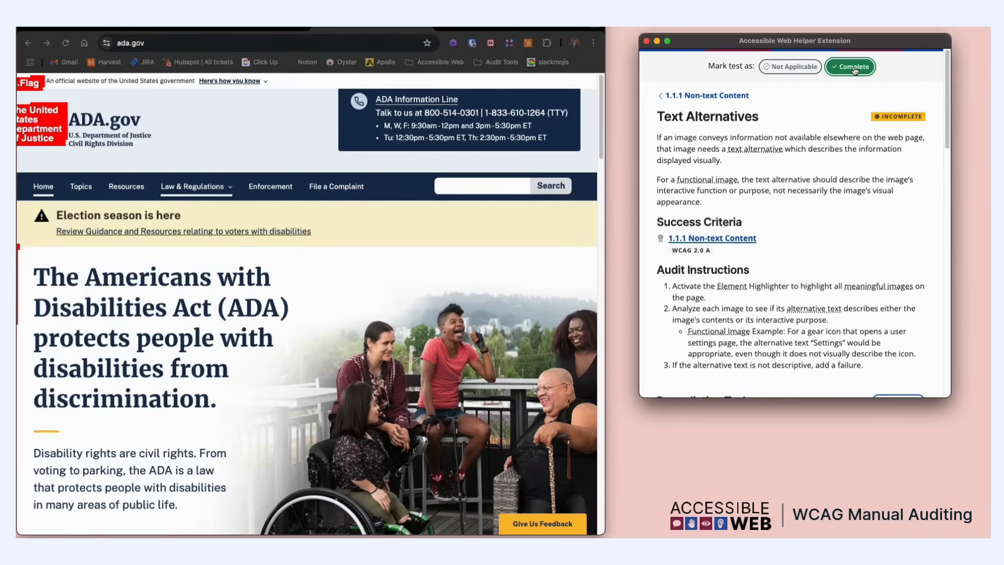
left_click(854, 68)
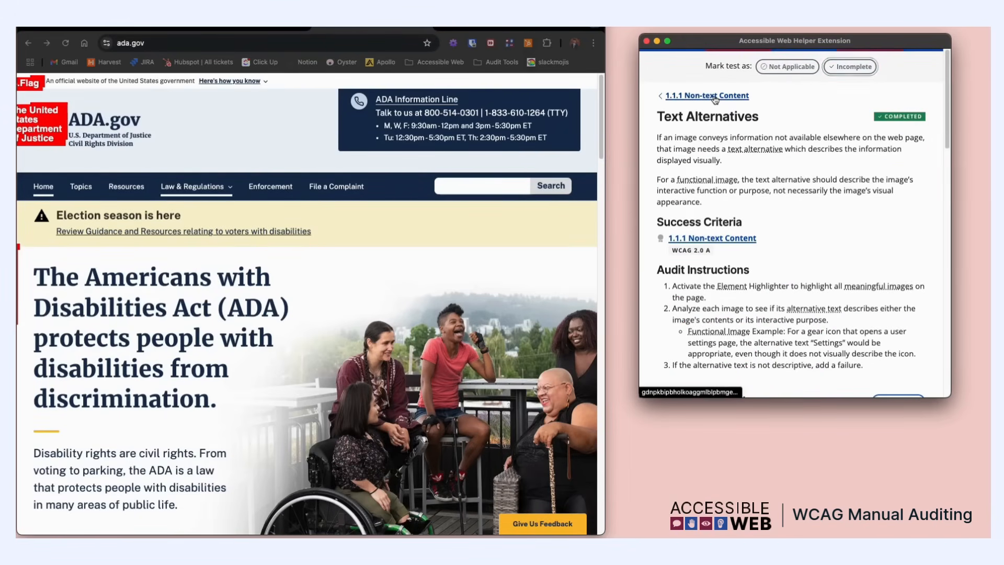
left_click(714, 96)
scroll(713, 123, "down", 5)
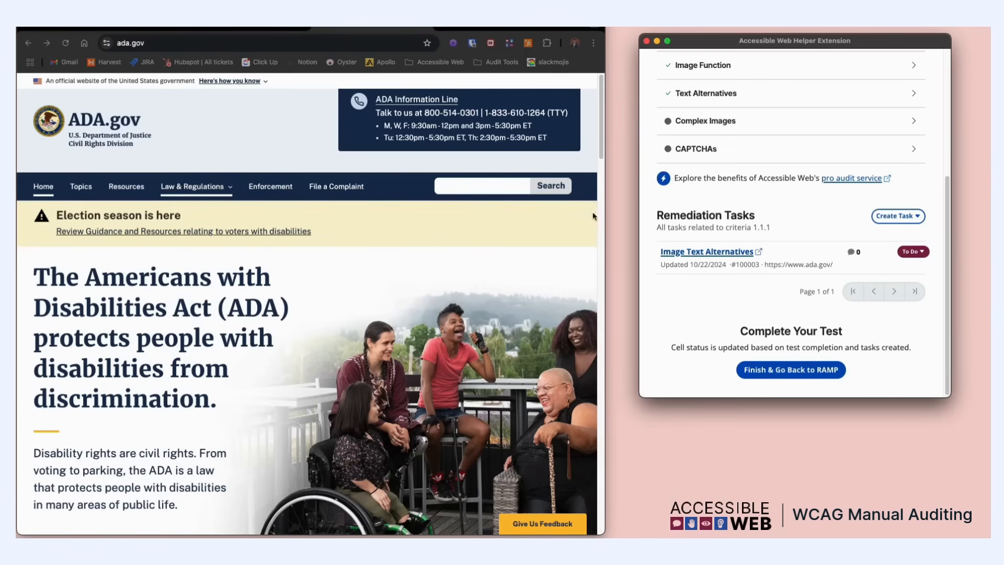
Check the page for complex images, mark the Complex Images test as not applicable, and return to the 1.1.1 test list.
left_click(704, 124)
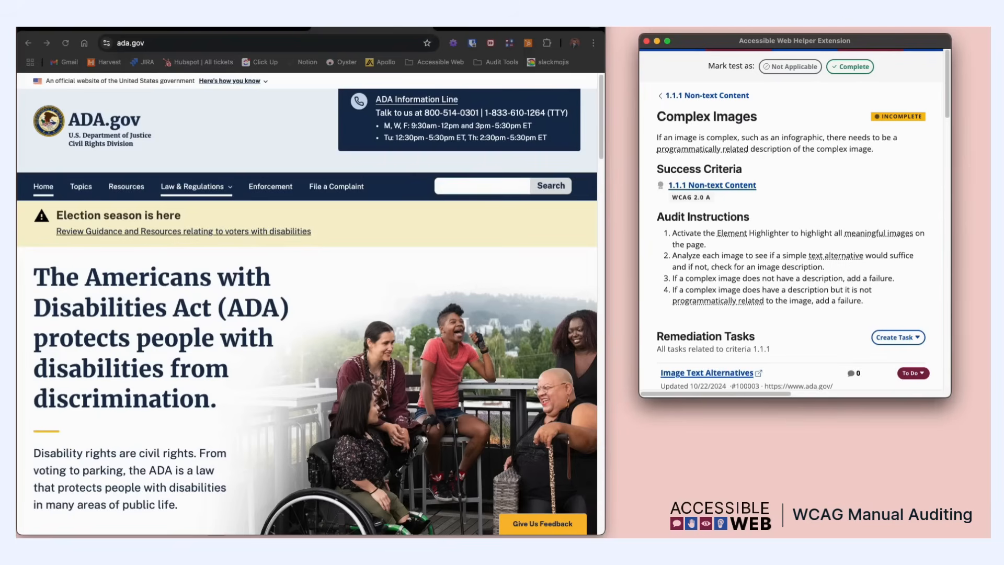
scroll(321, 331, "down", 15)
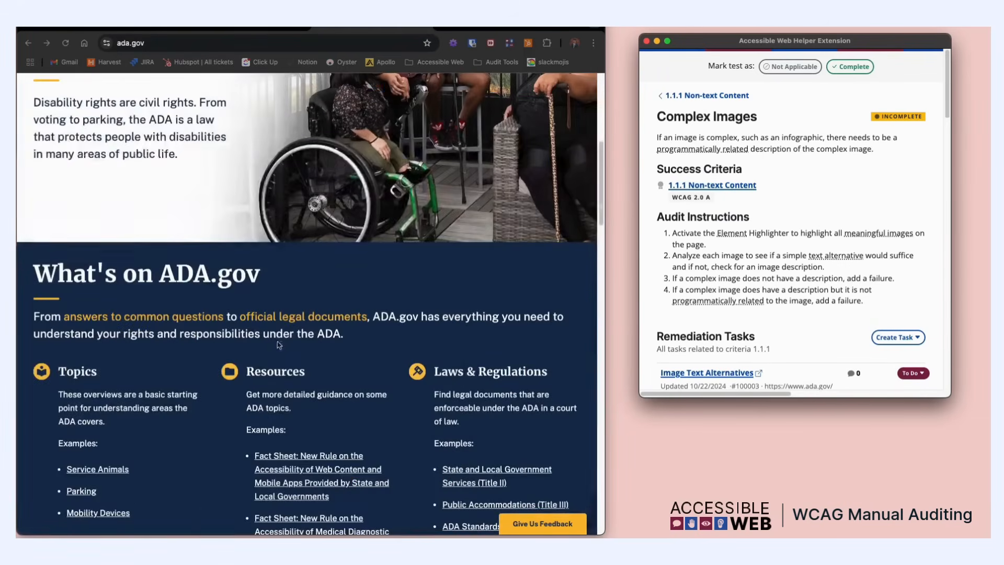
scroll(321, 331, "down", 20)
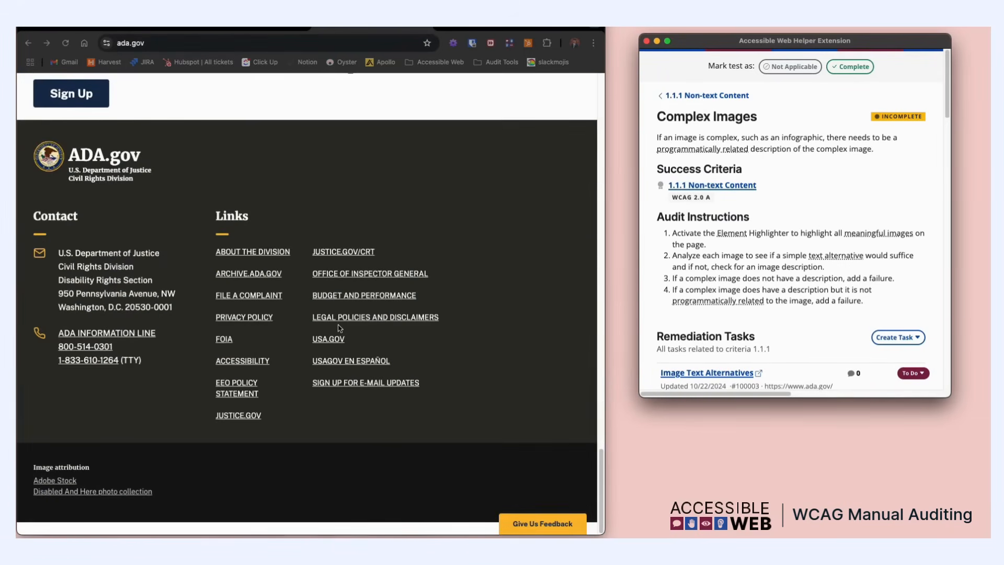
scroll(340, 328, "up", 15)
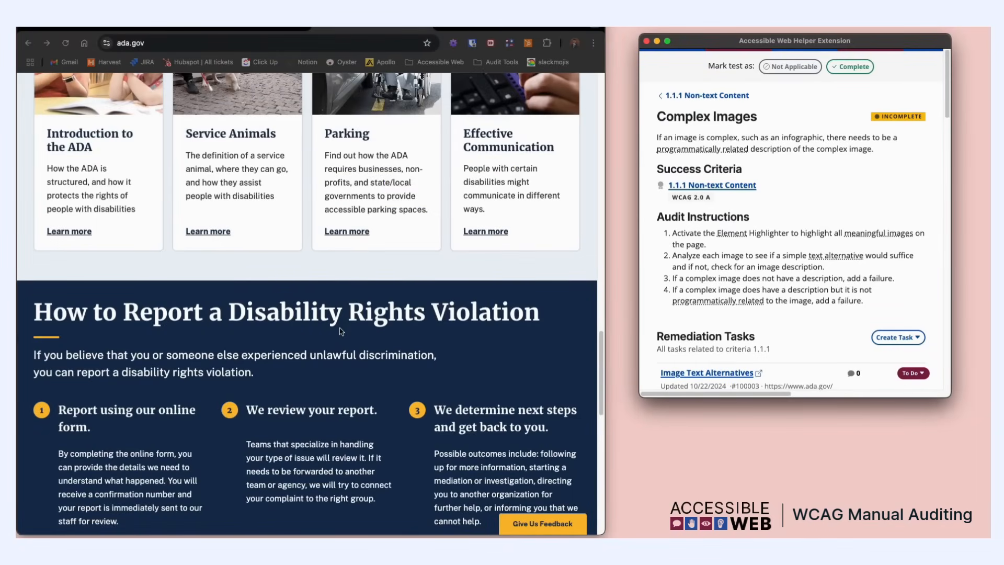
scroll(340, 331, "up", 10)
left_click(808, 68)
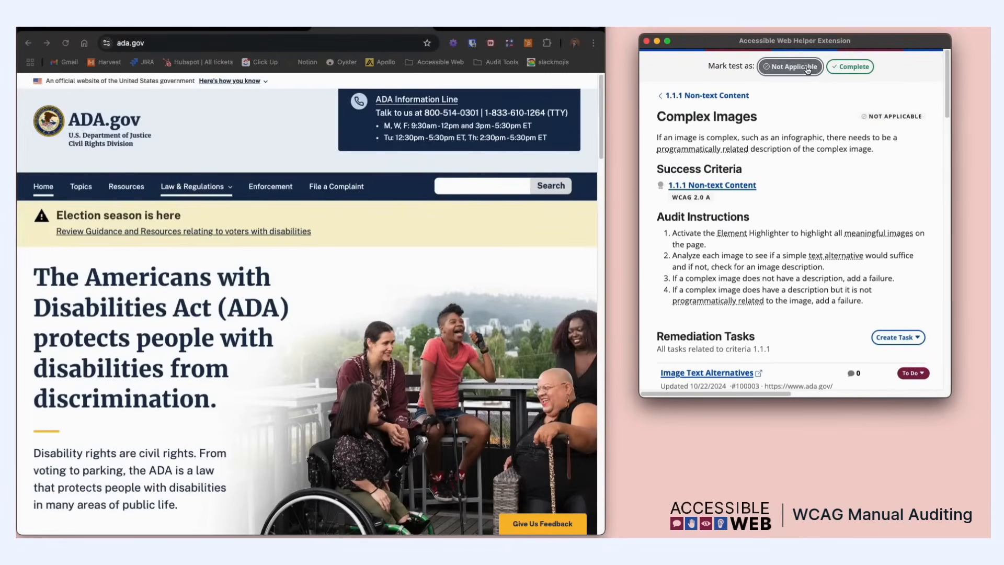
left_click(707, 95)
scroll(721, 283, "down", 3)
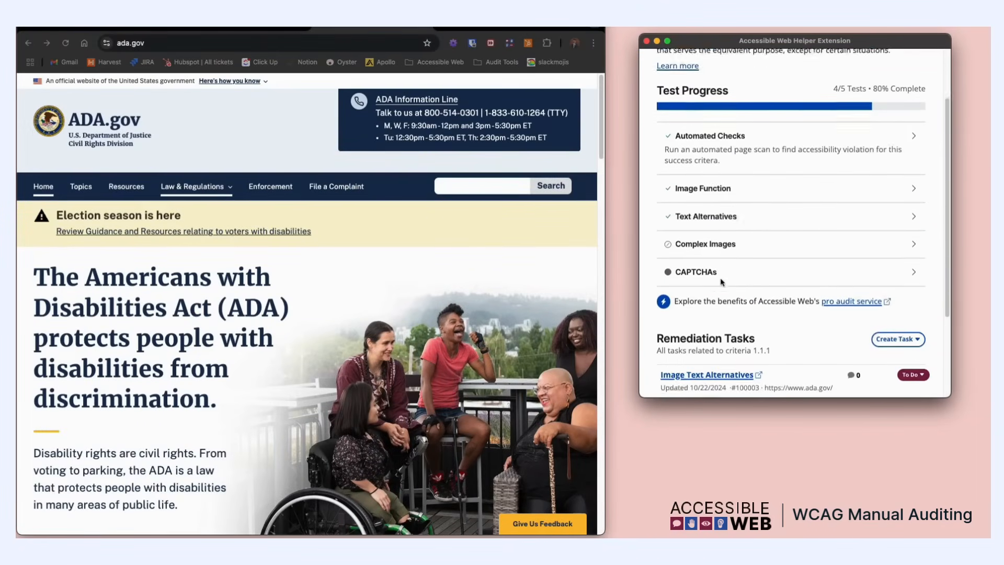
Check the whole page for CAPTCHAs and mark the CAPTCHAs test as not applicable.
left_click(706, 257)
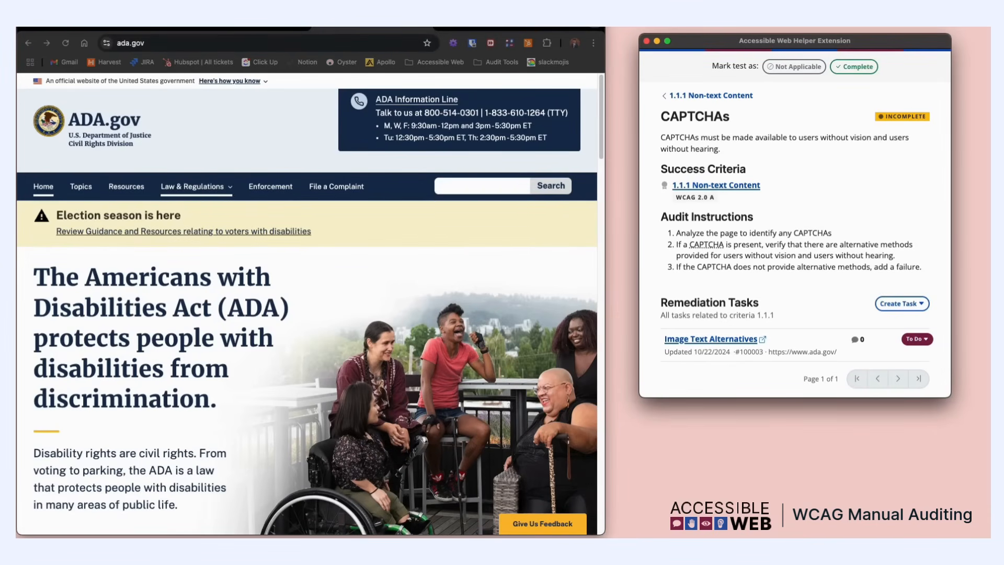
scroll(348, 286, "down", 10)
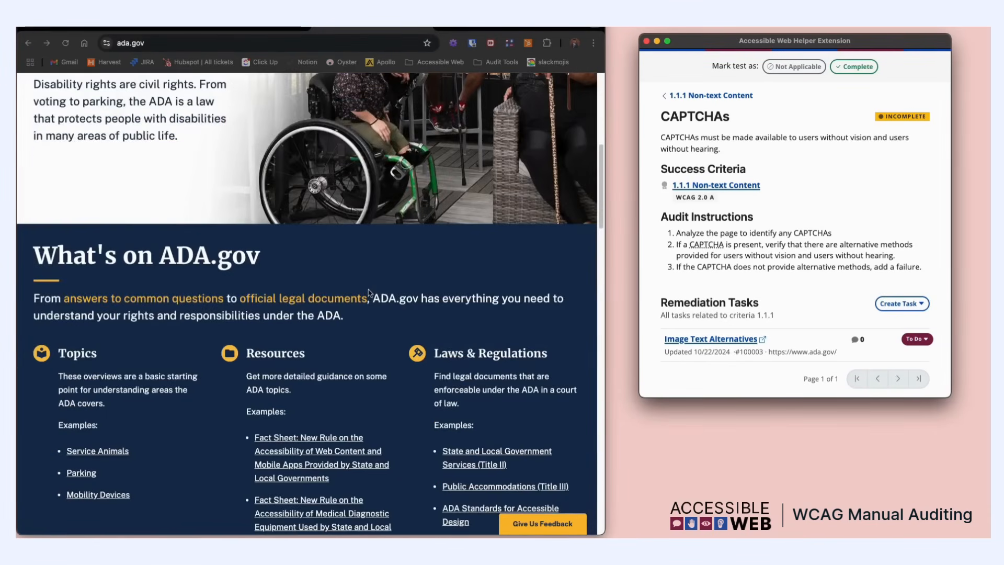
scroll(368, 289, "down", 15)
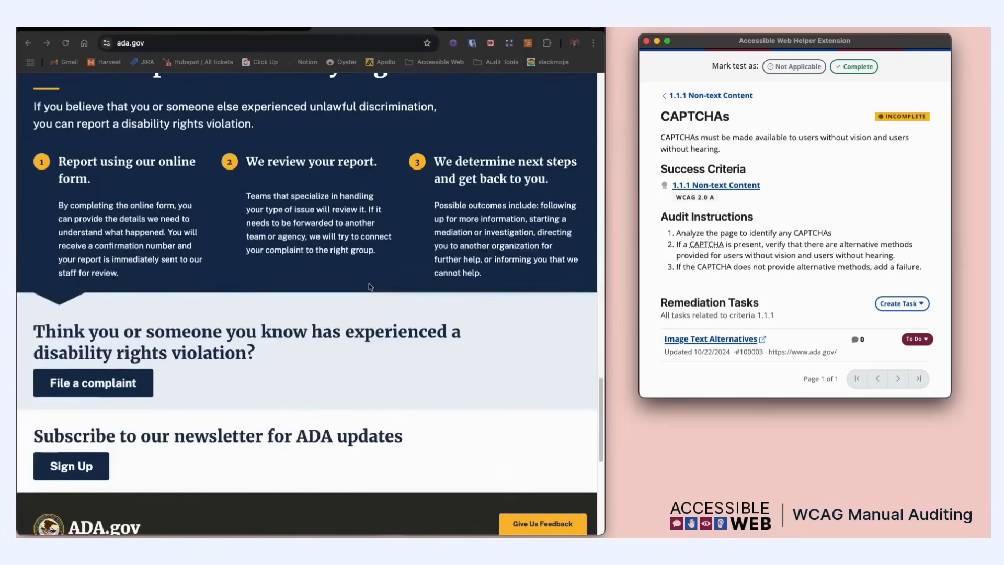
scroll(369, 286, "down", 5)
left_click(794, 66)
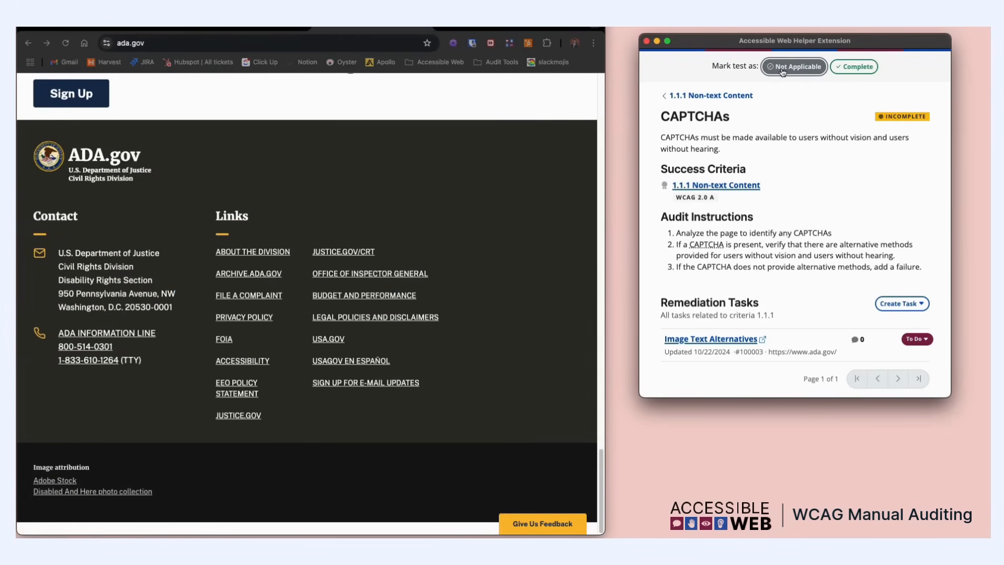
Return to the 1.1.1 Non-text Content overview, finish the test and go back to RAMP.
left_click(725, 95)
scroll(780, 322, "down", 5)
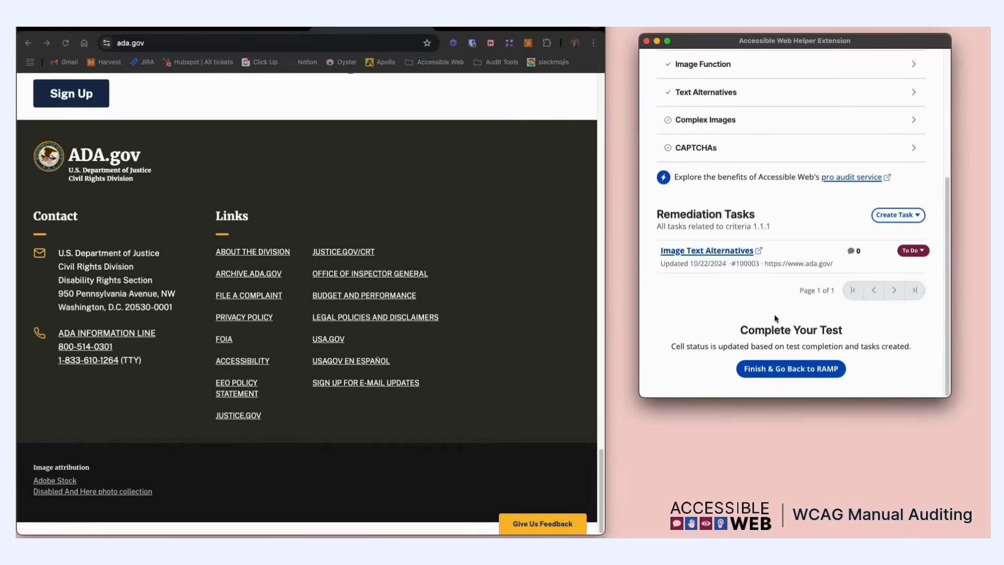
left_click(807, 369)
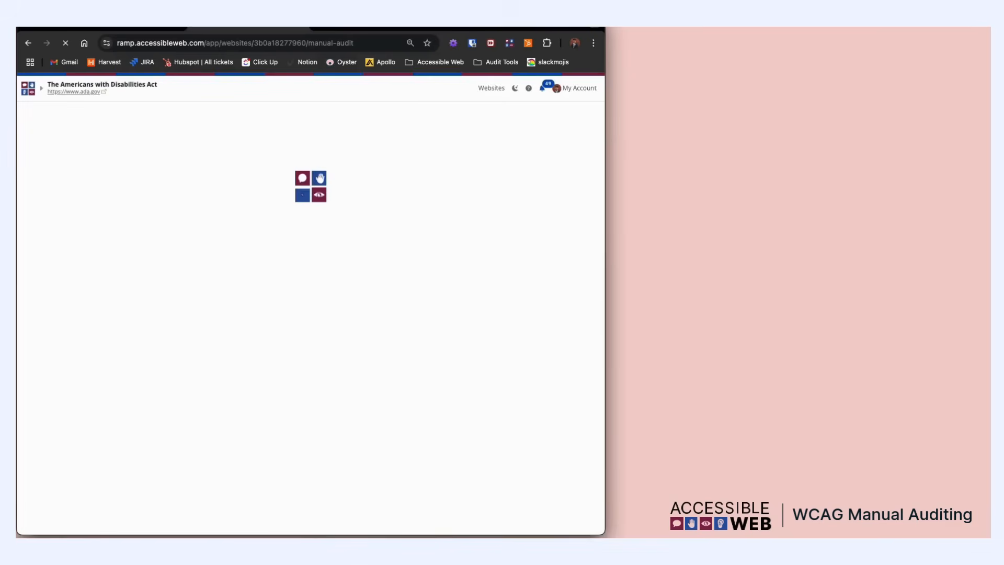